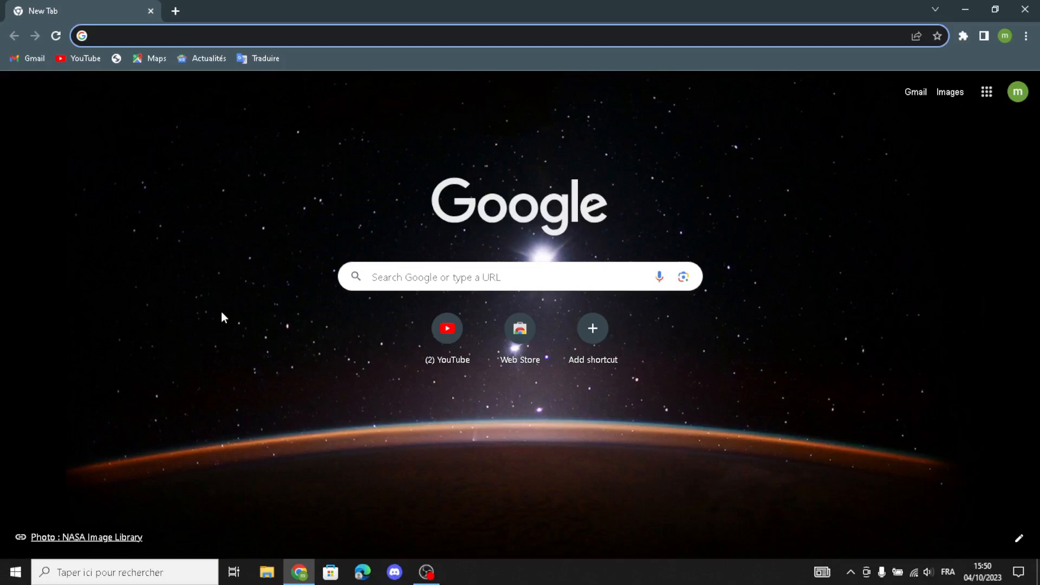
Search the web for squarespace and open the Squarespace website from the results.
text(squarespace)
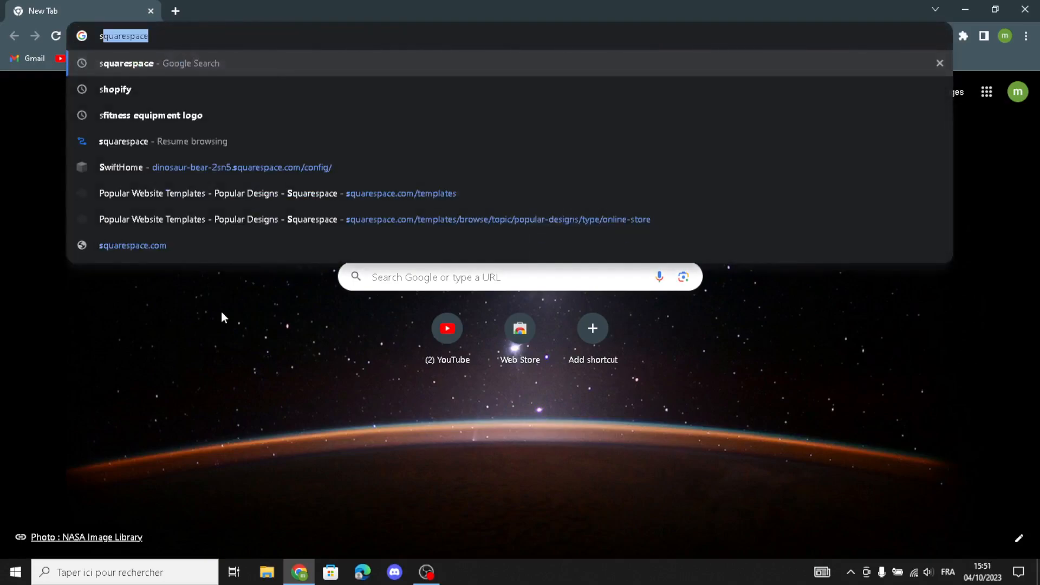
click(268, 67)
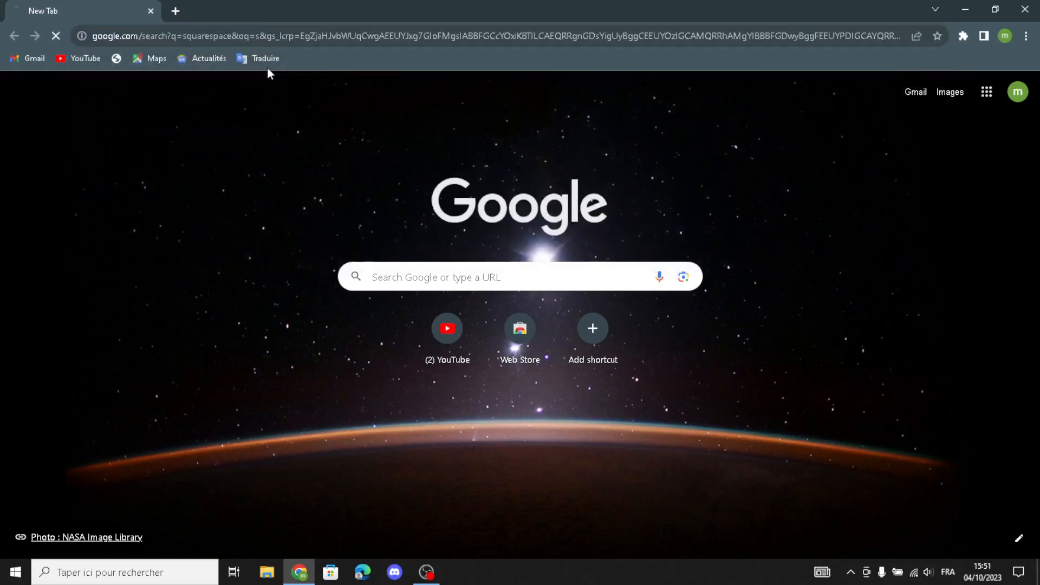
click(249, 246)
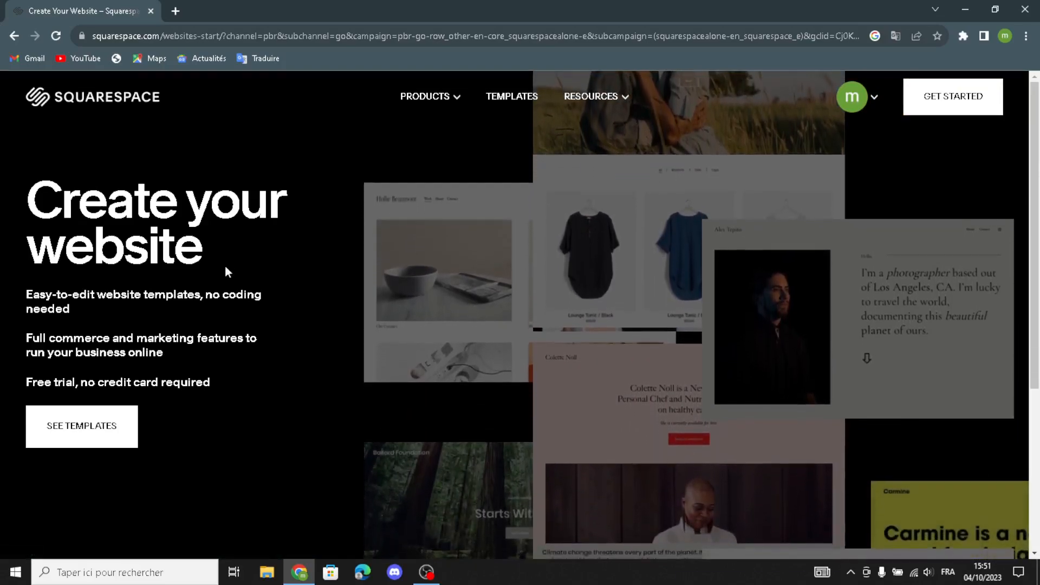
Open the website templates gallery and filter the popular designs by the types Online Store and Services.
click(49, 428)
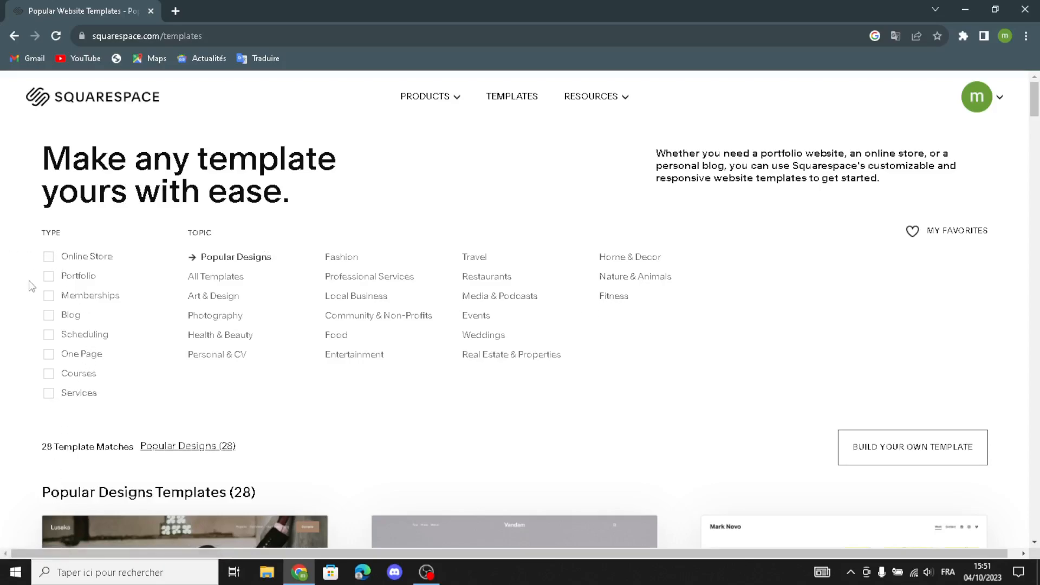
click(50, 258)
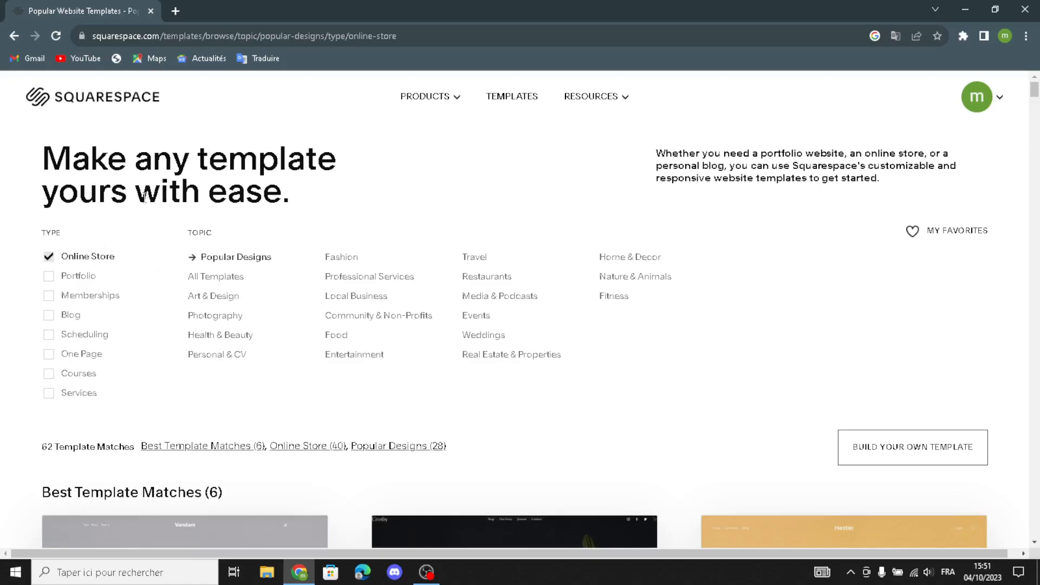
click(48, 398)
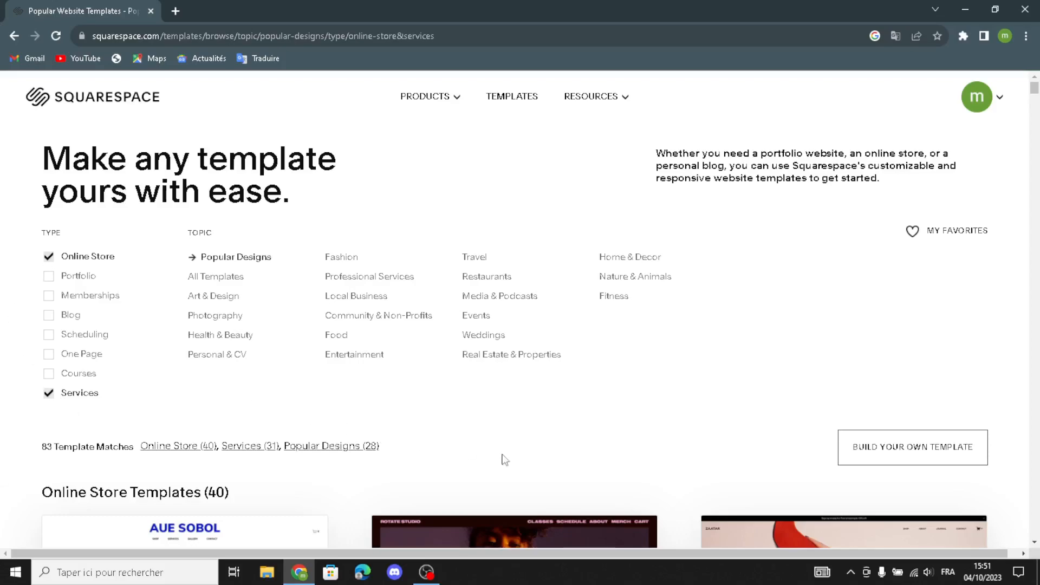
Start building a custom template from the gallery and name the site EduTechHub.
scroll(529, 459, down, 5)
scroll(62, 346, down, 2)
scroll(62, 346, down, 8)
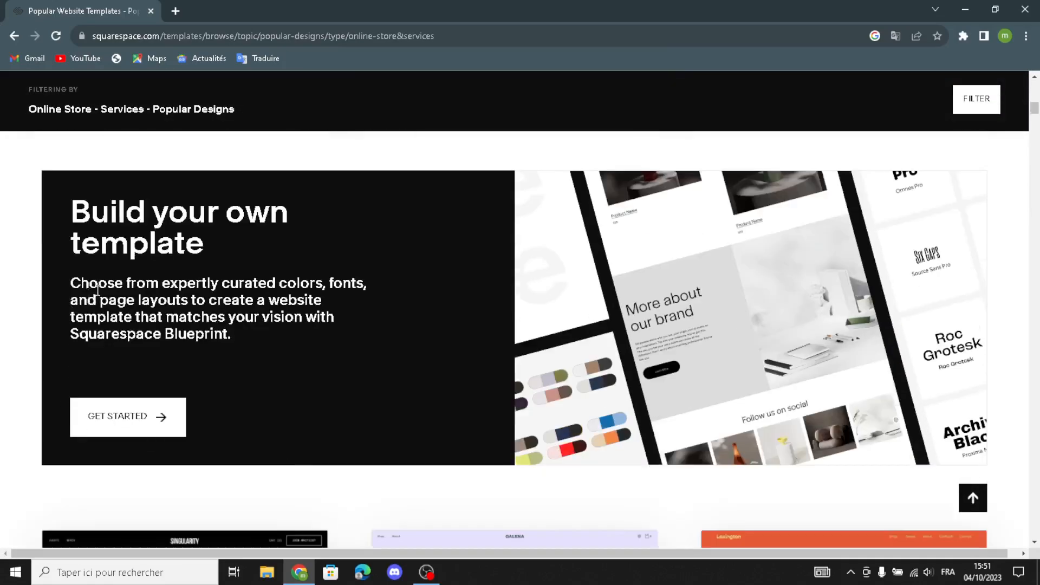
click(123, 428)
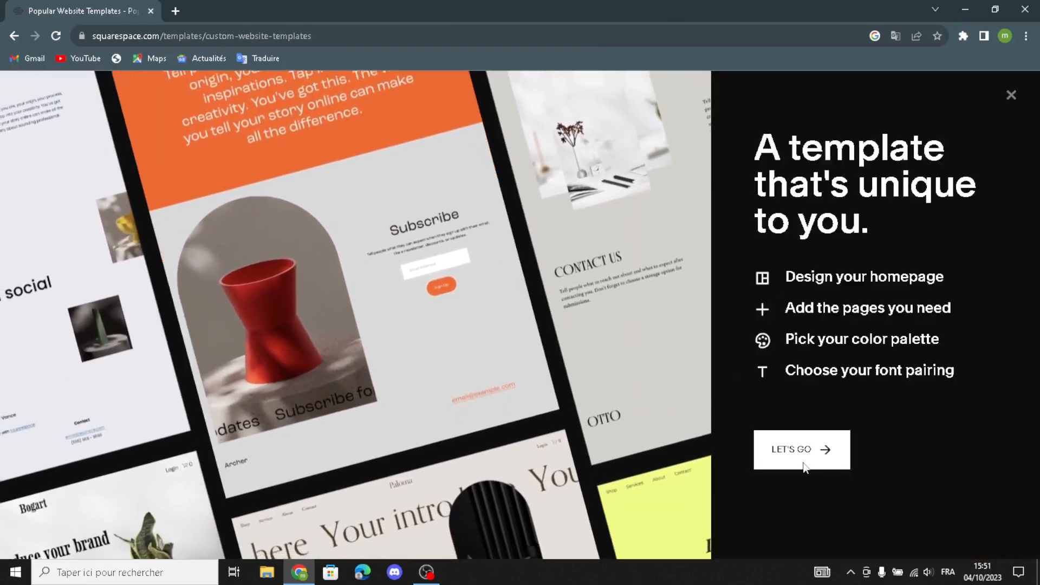
click(802, 457)
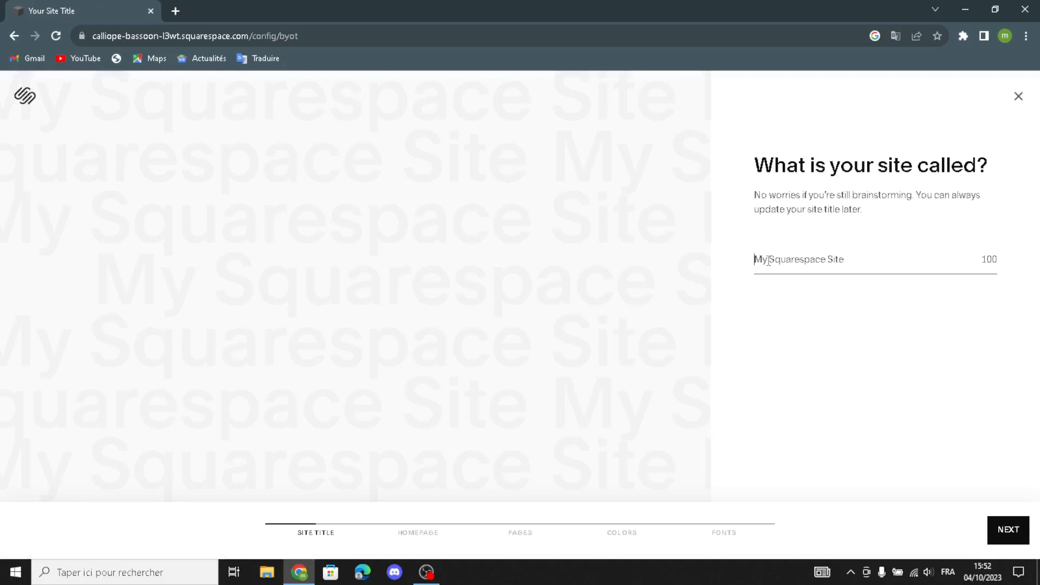
text(EduTechHub)
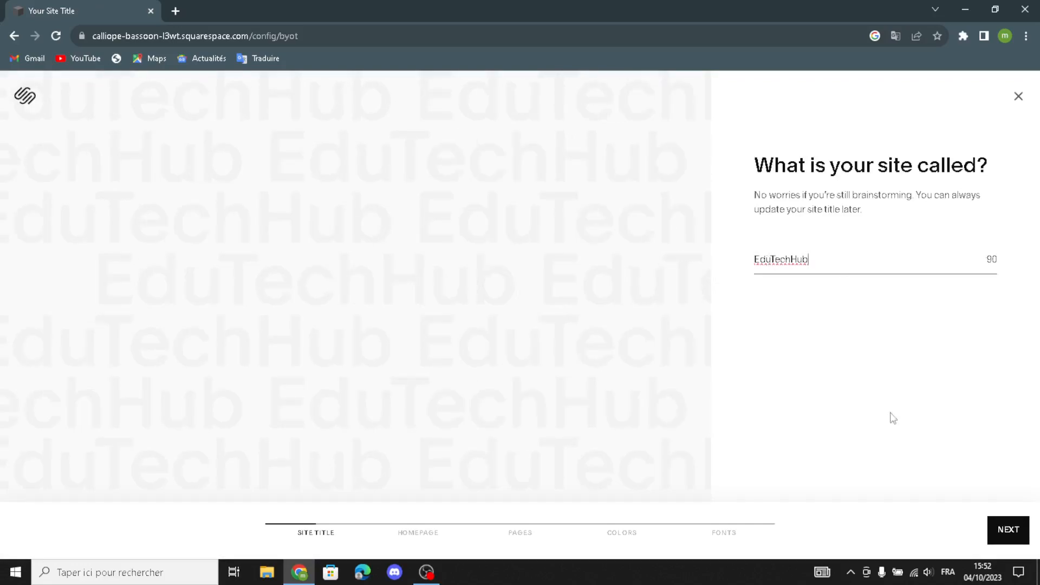
click(995, 535)
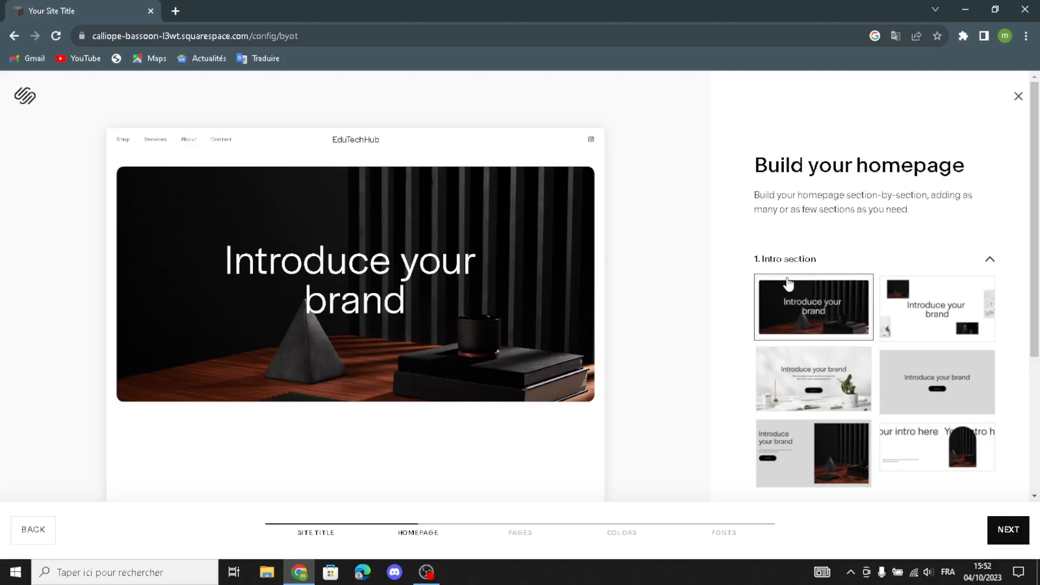
Choose the plain grey "Introduce your brand" layout with a centred button for the homepage's intro section.
click(820, 387)
scroll(854, 422, down, 1)
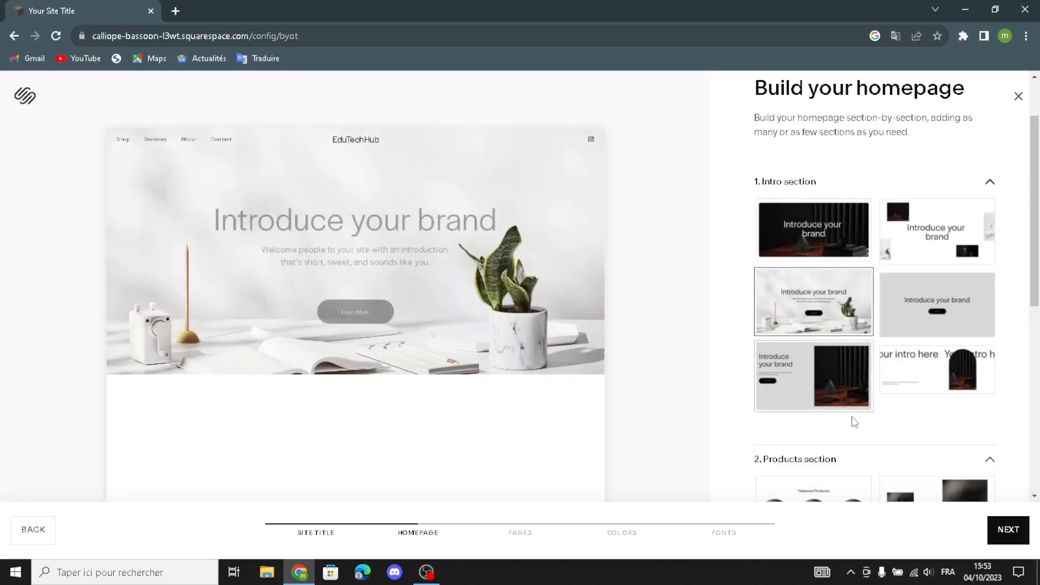
click(893, 325)
Add the "Shop our product" layout with the arched image as products section and the Basic, Intermediate and Advanced Service list as services section.
scroll(780, 358, down, 3)
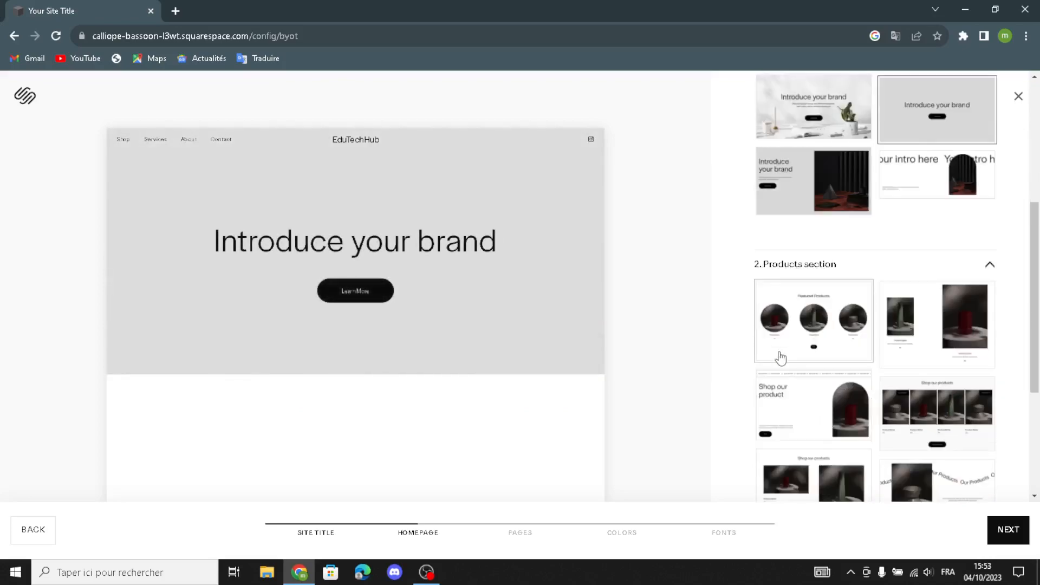
scroll(780, 357, down, 1)
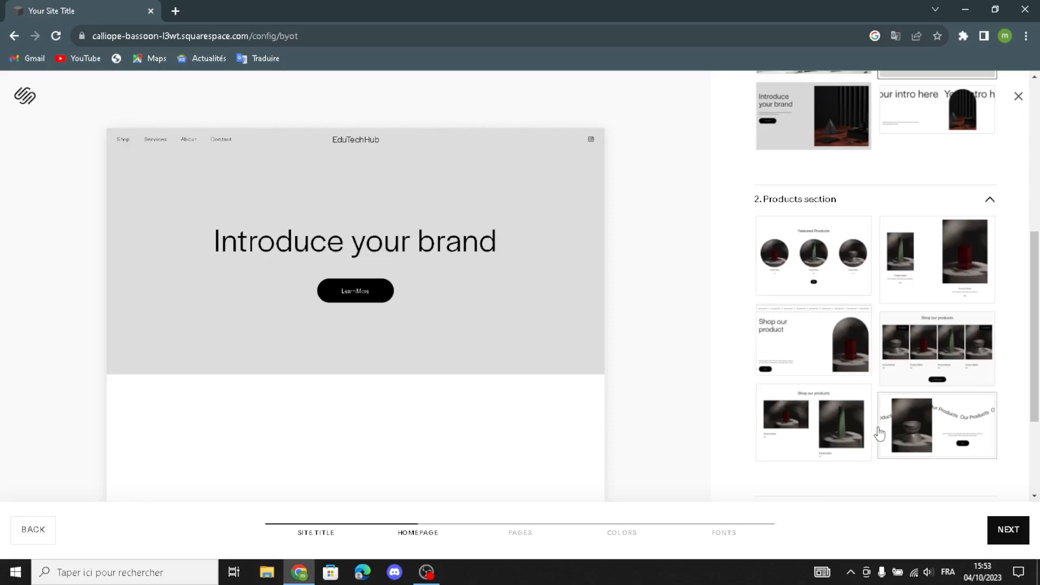
click(812, 332)
scroll(827, 398, down, 5)
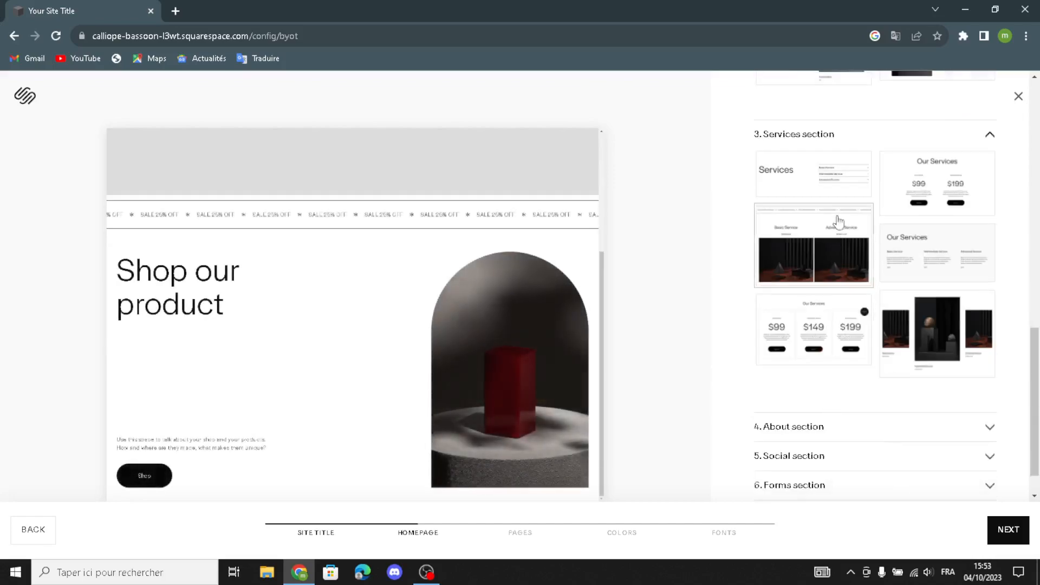
scroll(851, 285, down, 1)
scroll(851, 285, down, 1)
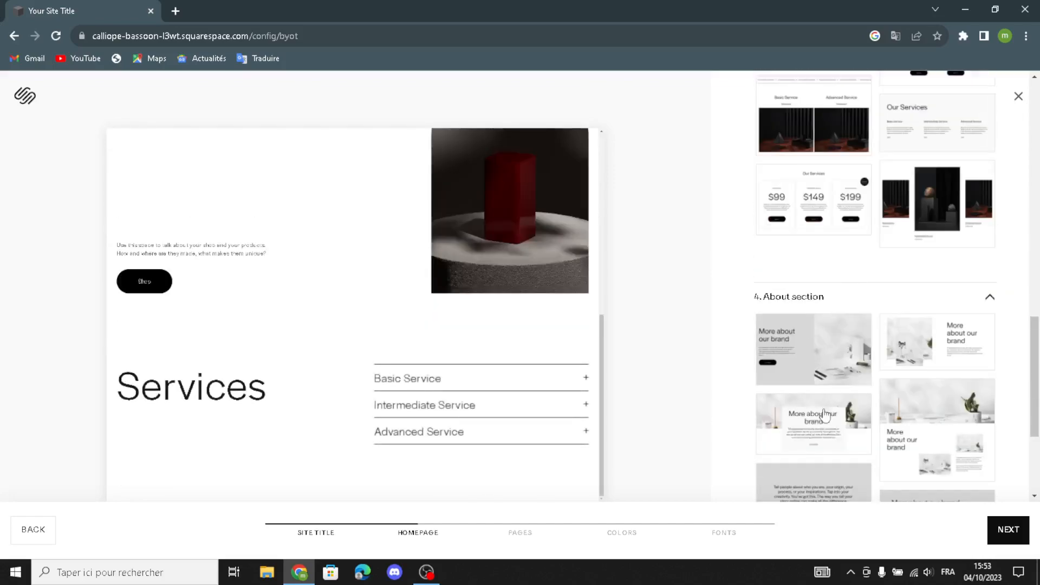
Add the text-only grey layout as about section and the plain "Social" link layout as social section.
scroll(843, 462, down, 4)
click(829, 328)
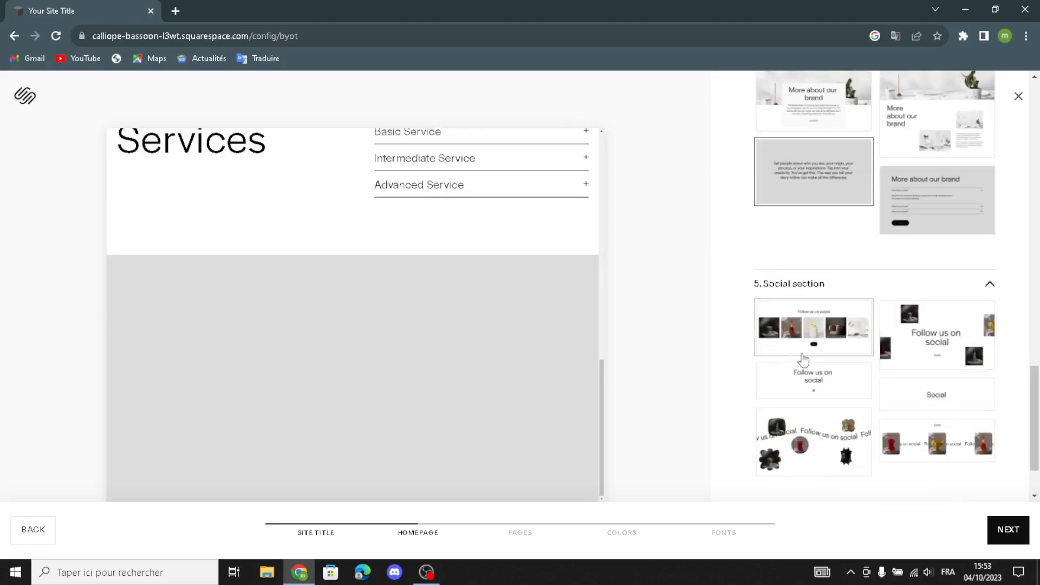
click(952, 330)
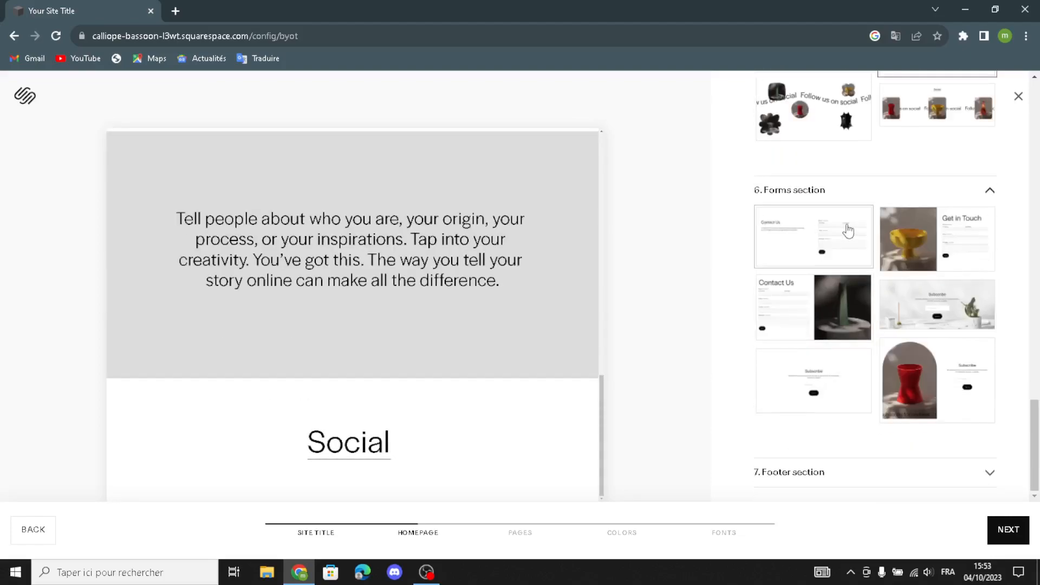
Add the Subscribe form with the arched red vase image and the three-column footer, and continue to the site's pages.
click(906, 382)
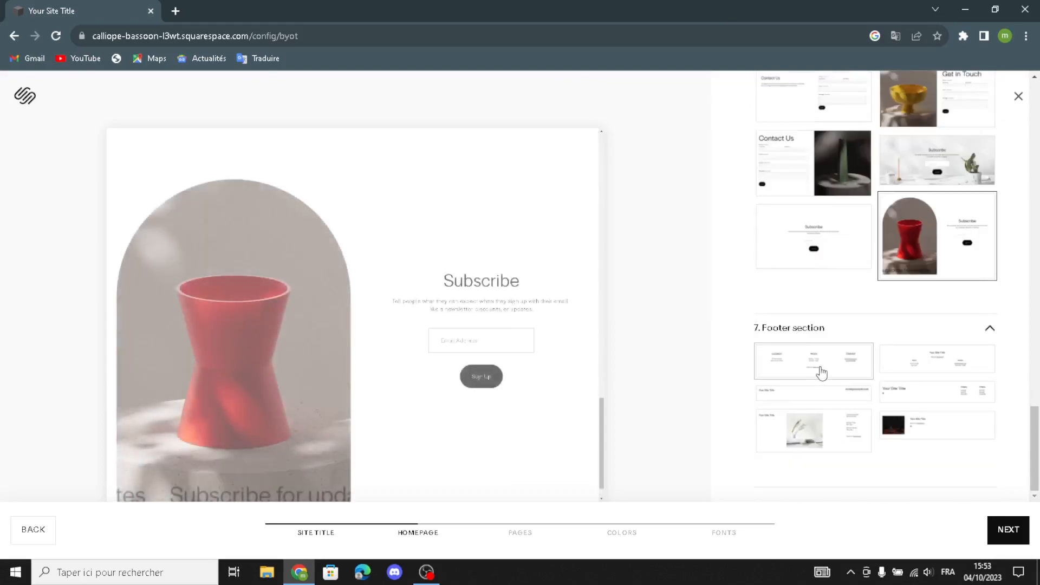
click(817, 371)
click(1008, 530)
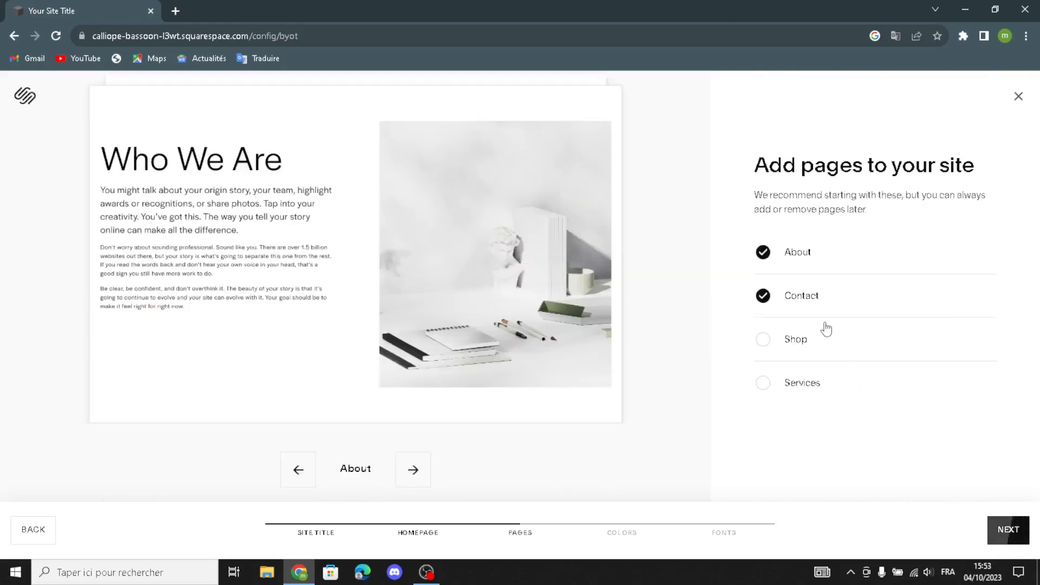
Include the Shop and Services pages in the site and continue to the color palettes.
click(764, 340)
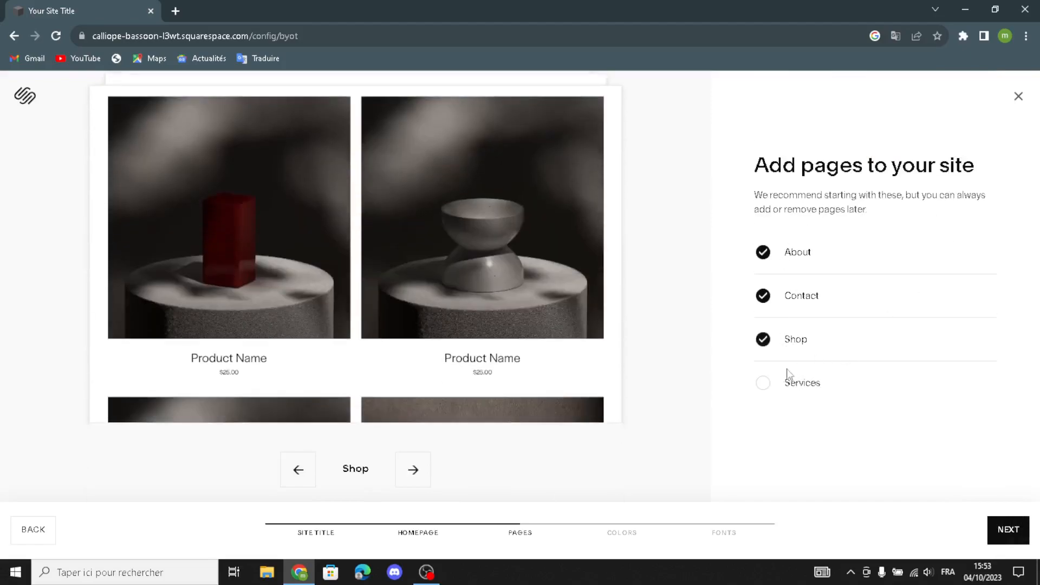
click(762, 385)
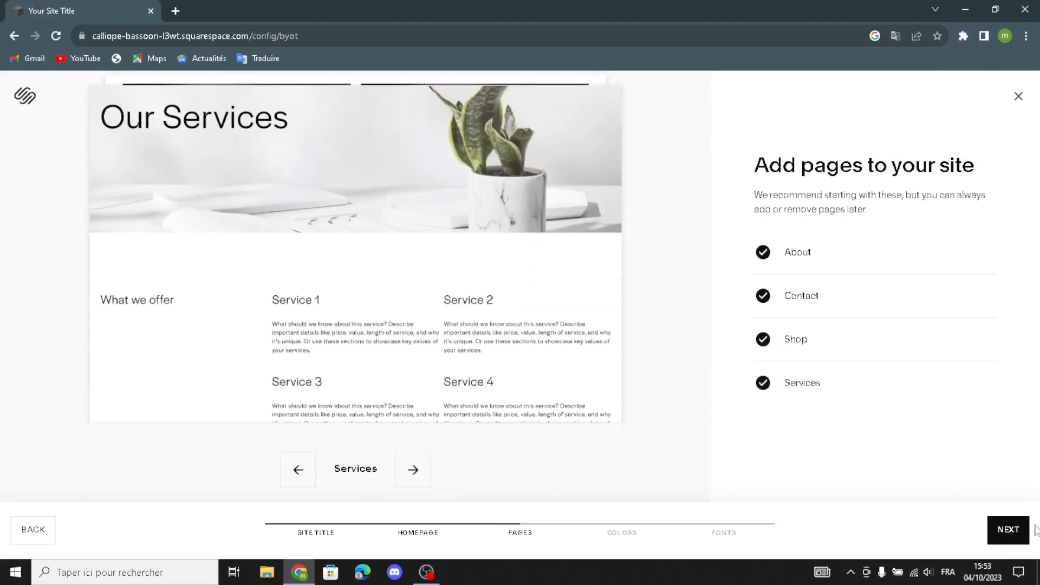
click(996, 530)
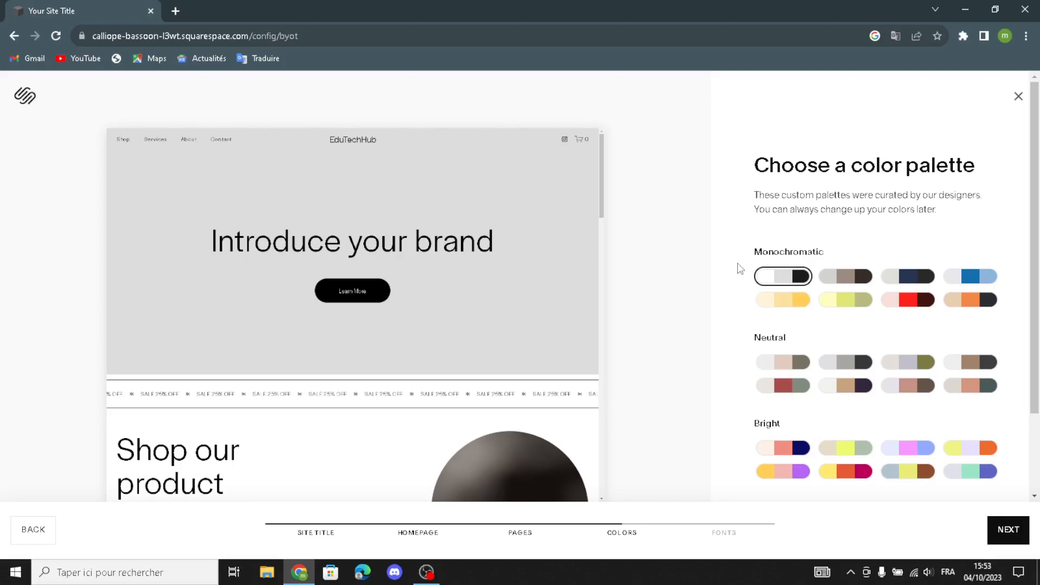
Try several monochromatic and neutral palettes, settle on the Neutral light grey, brown and charcoal one, and continue to the fonts.
click(980, 300)
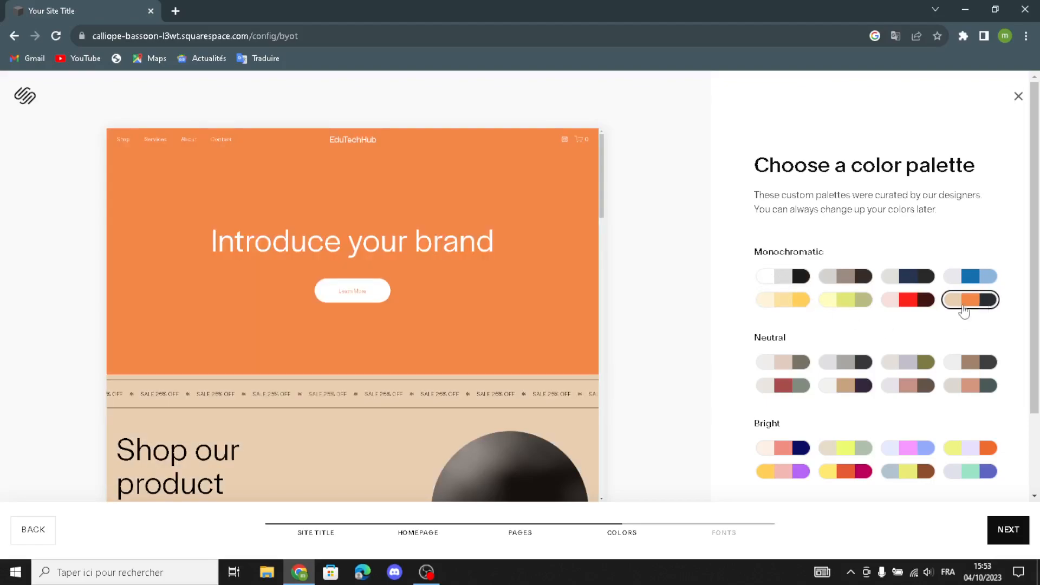
click(909, 279)
click(972, 302)
click(977, 364)
click(972, 386)
click(970, 368)
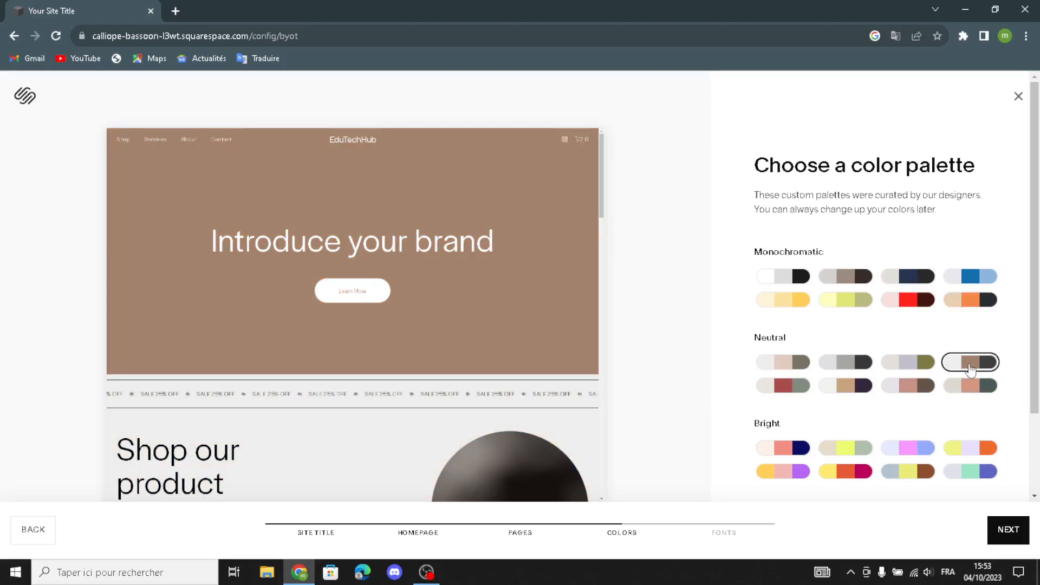
scroll(969, 368, down, 2)
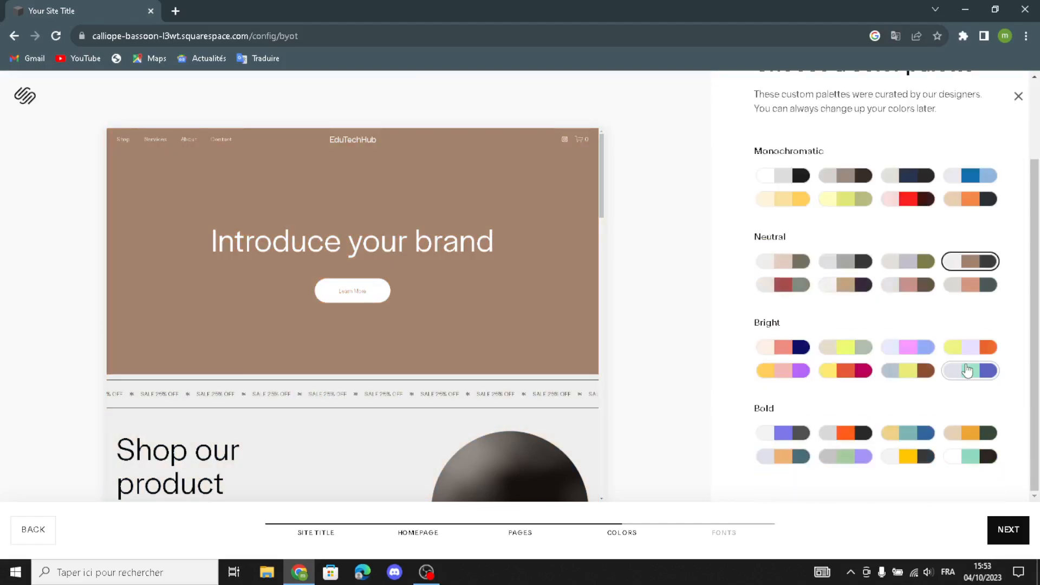
click(1003, 531)
Choose the serif font pairing Fino with Spectral, finish the template and skip the Squarespace AI text personalization.
scroll(882, 367, up, 1)
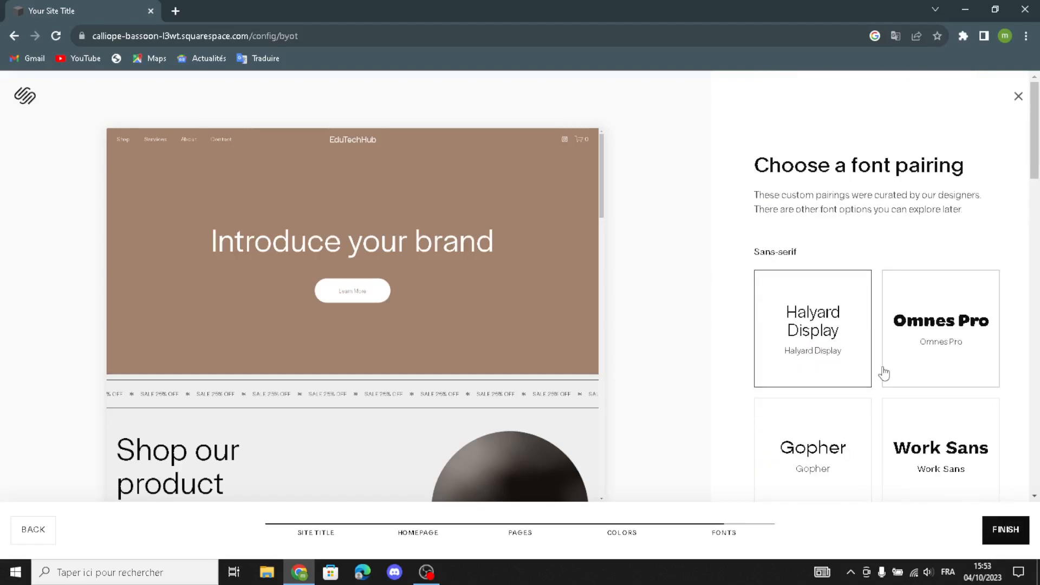
scroll(882, 371, down, 3)
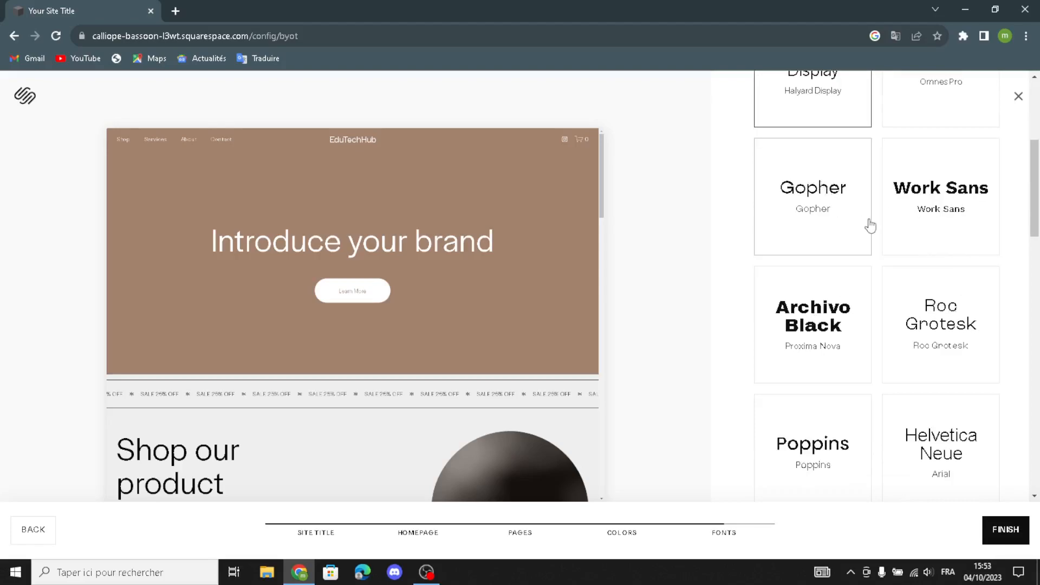
scroll(810, 420, down, 3)
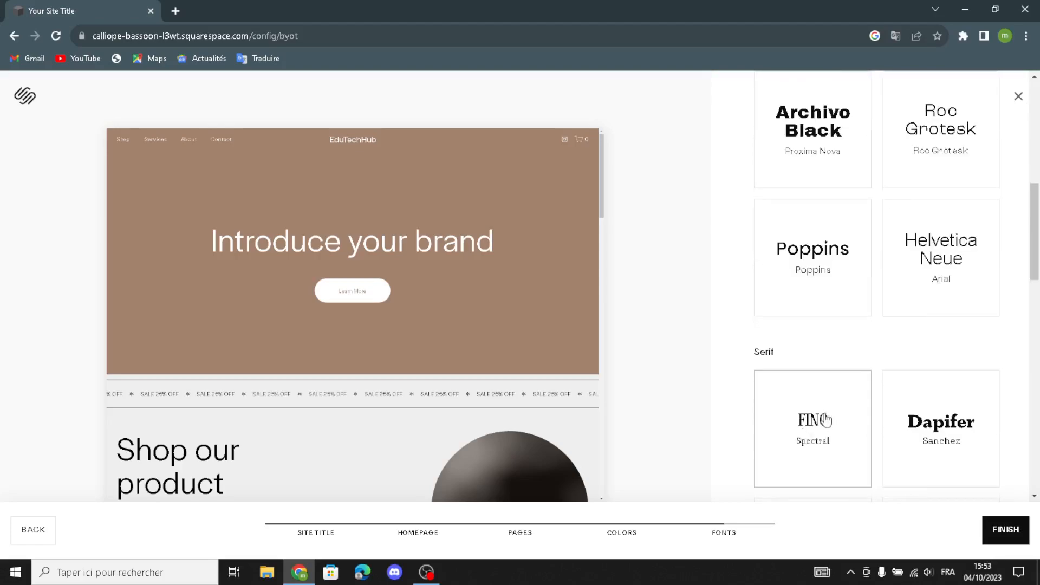
click(791, 436)
scroll(847, 457, down, 4)
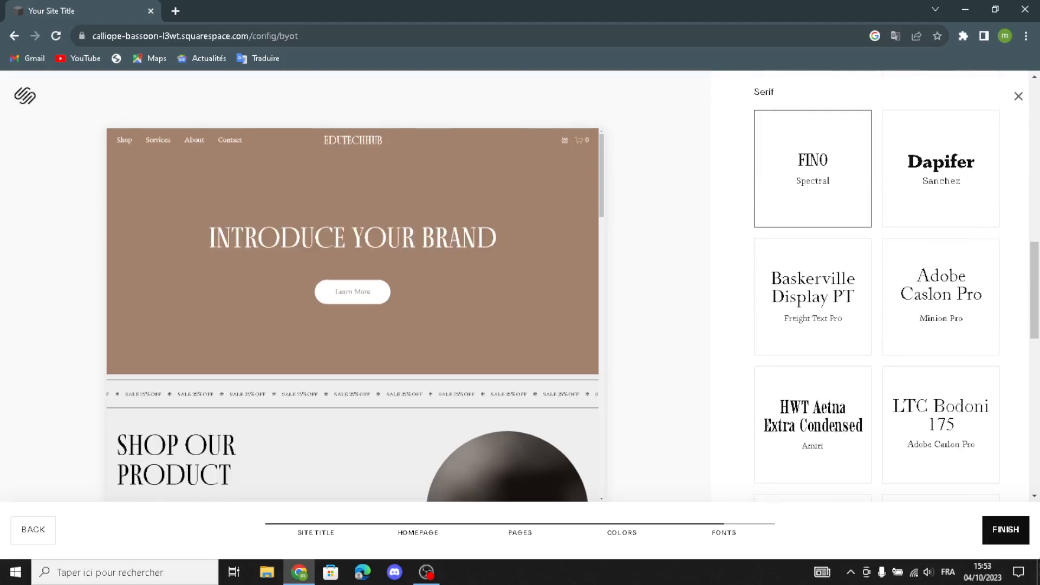
click(1002, 530)
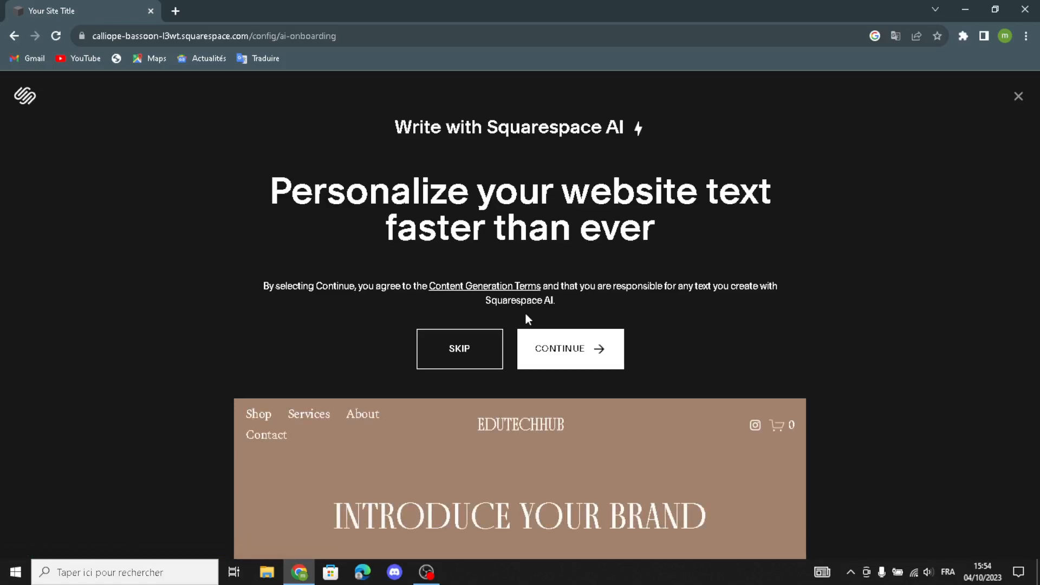
click(467, 340)
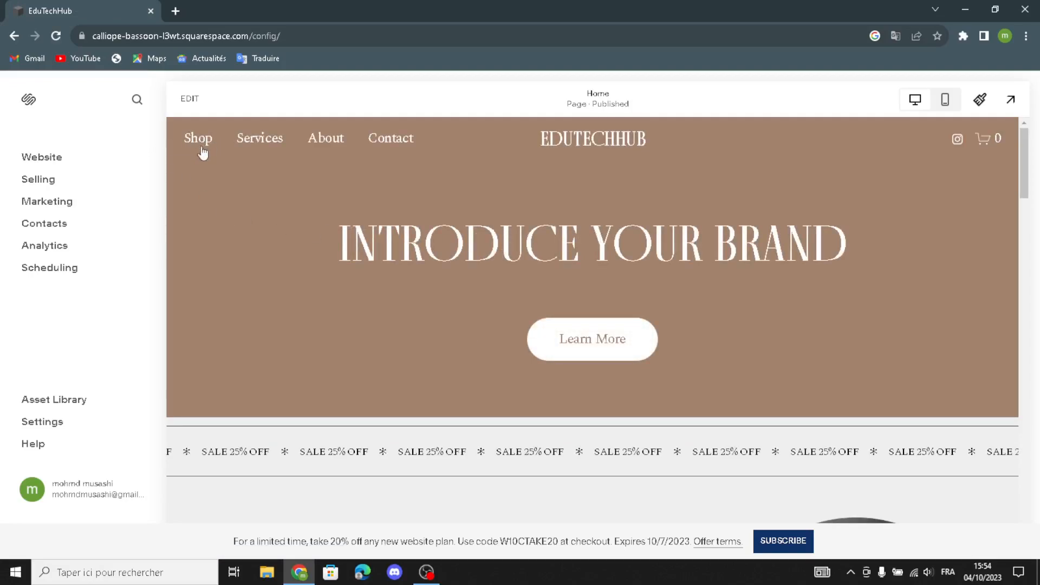
Open the Shop page's settings and try "services" as its page title and navigation title.
click(59, 160)
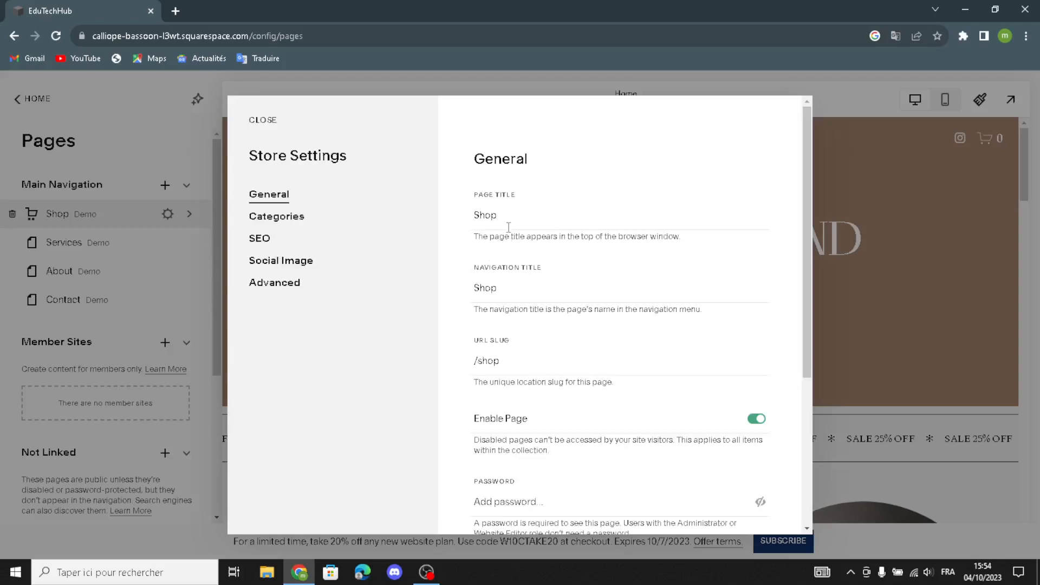
drag(508, 220, 460, 230)
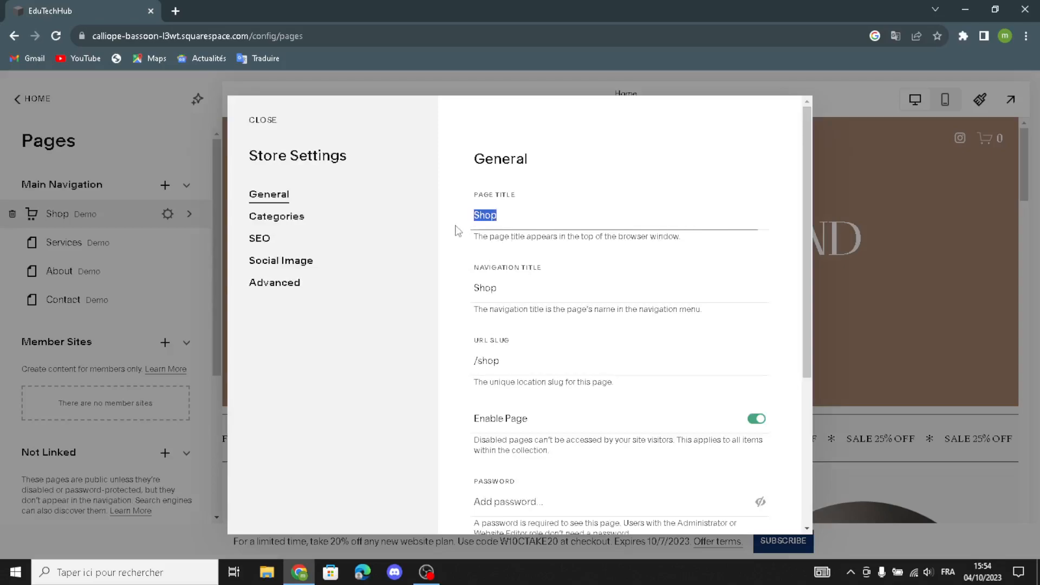
text(ser)
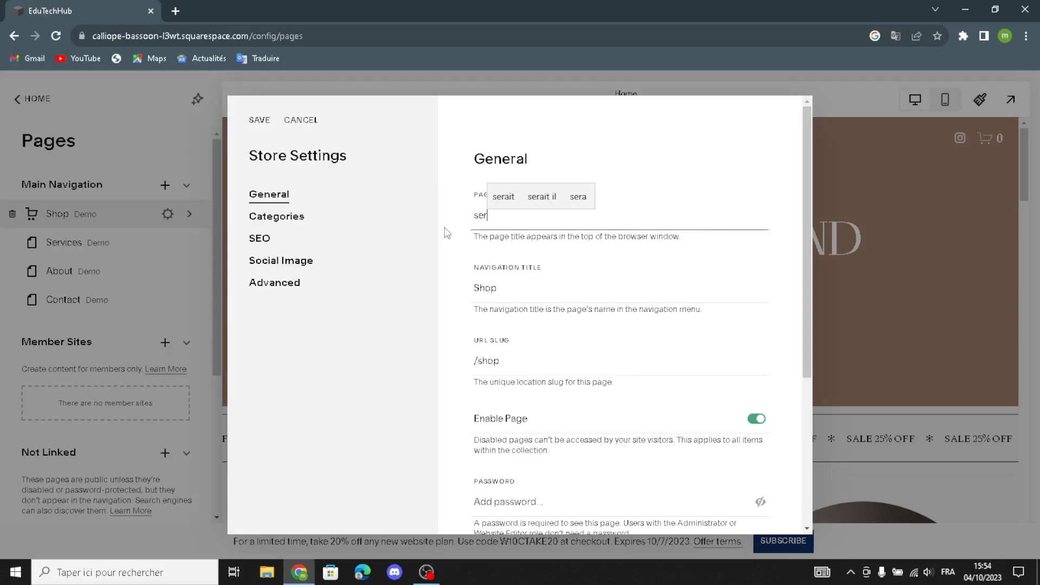
text(vices)
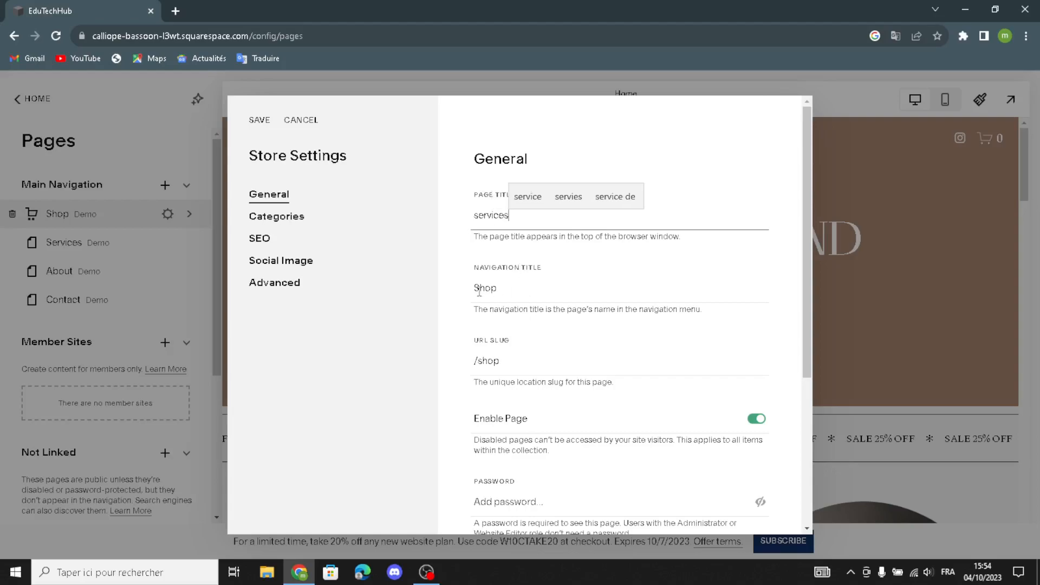
click(509, 278)
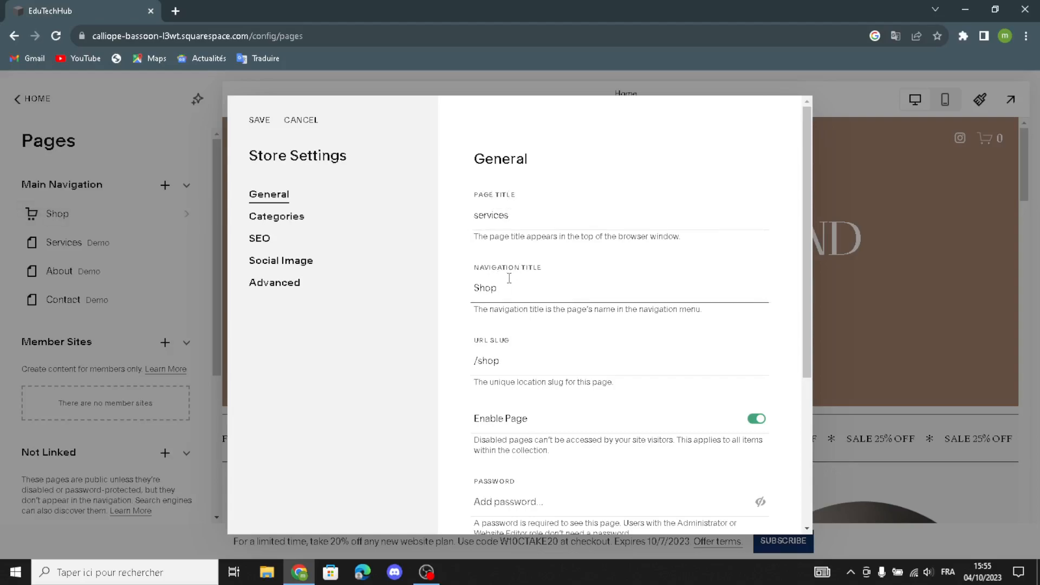
text(ser)
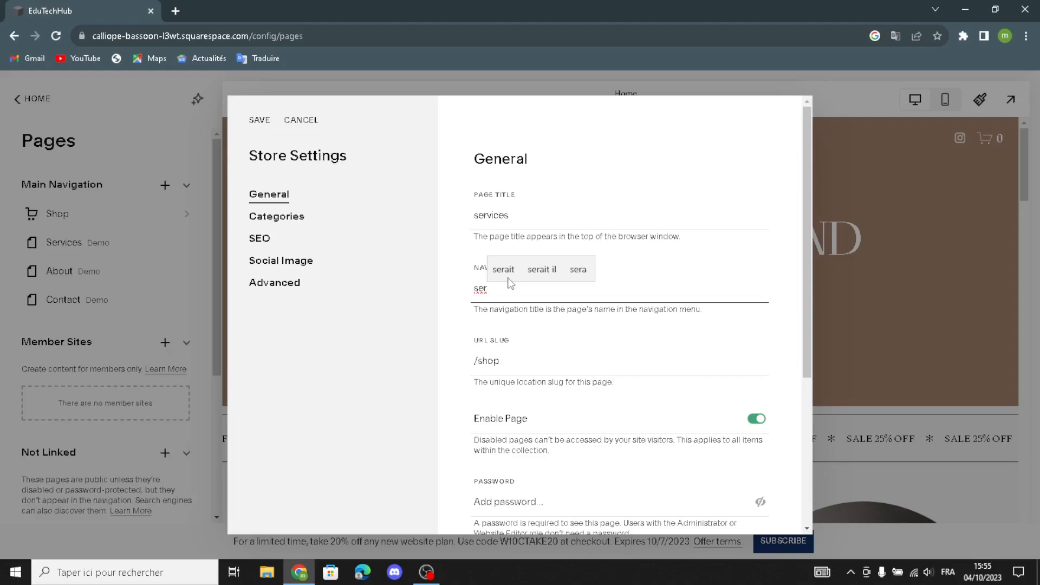
key(BackSpace)
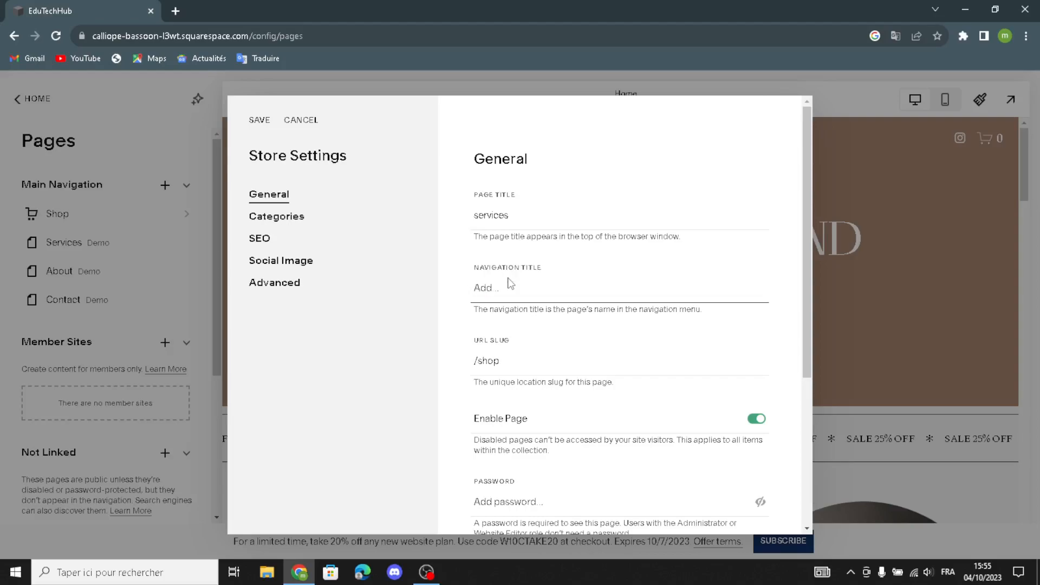
Set the store page's title to "homepage" and its navigation title to "hompage".
click(514, 216)
drag(514, 216, 454, 223)
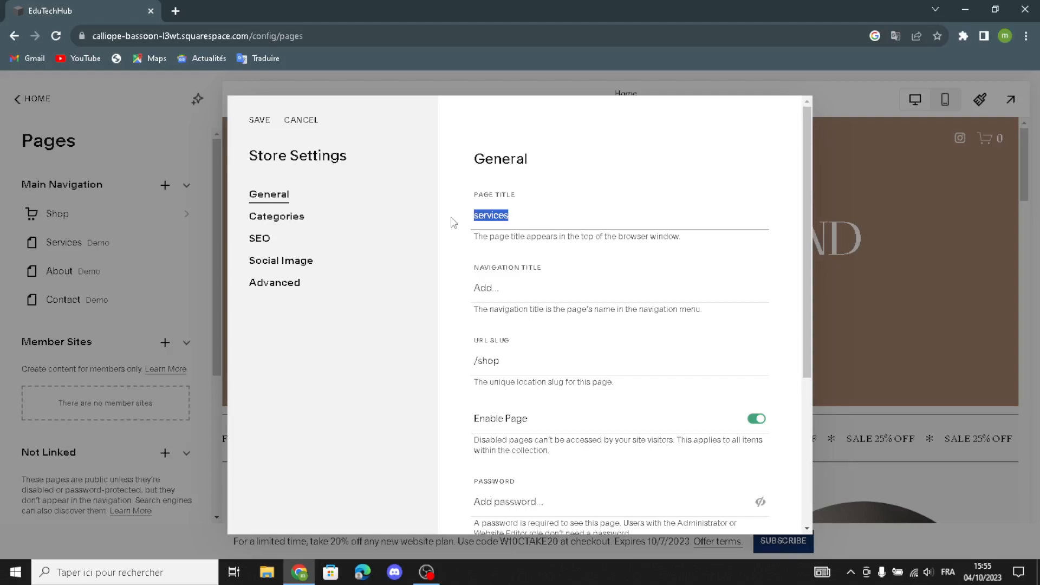
text(homepage)
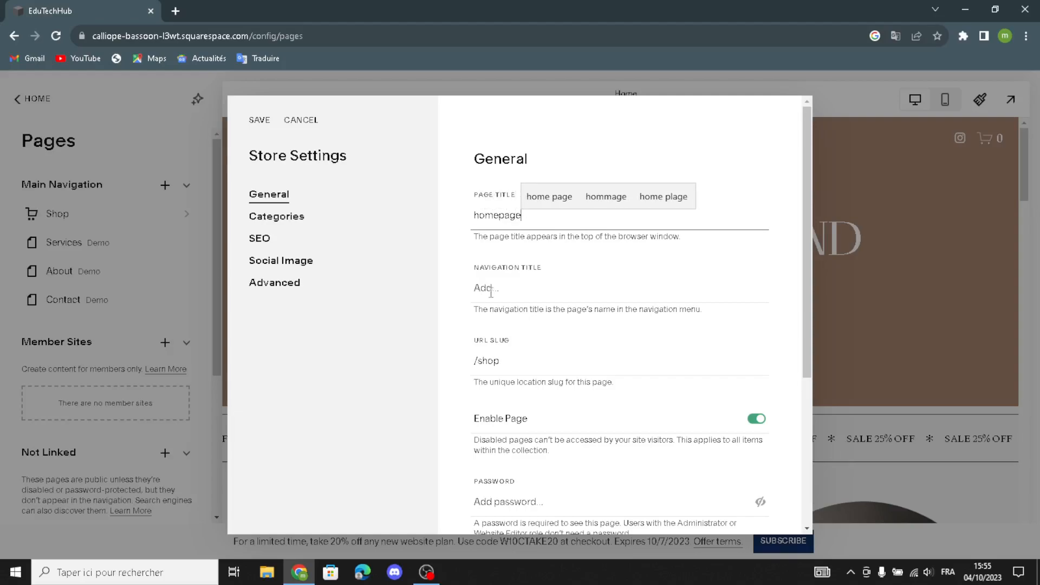
click(499, 293)
text(hompage)
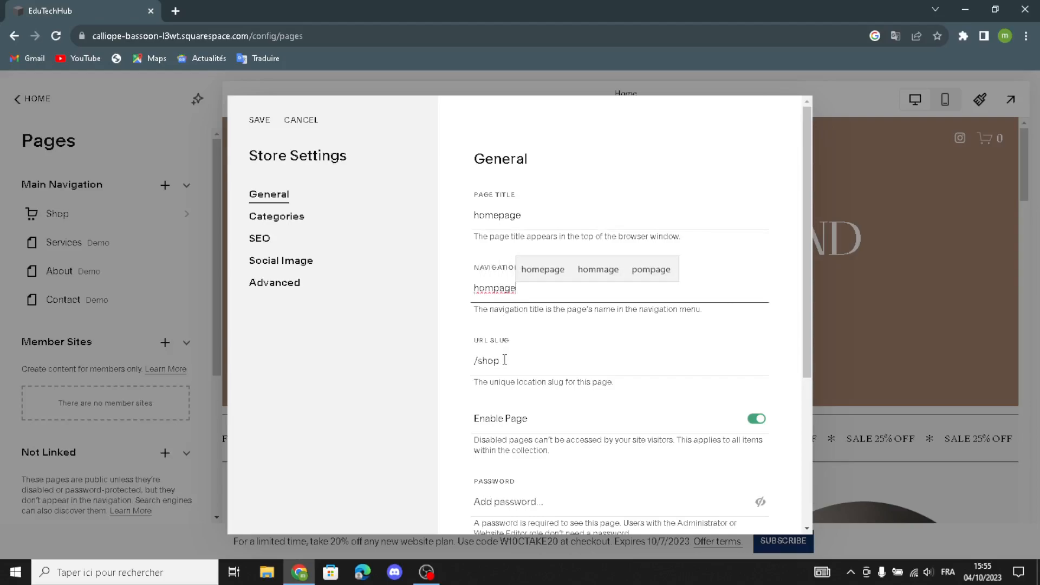
Change the store page's URL slug to /homepage and save the store settings.
drag(504, 360, 479, 366)
text(homa)
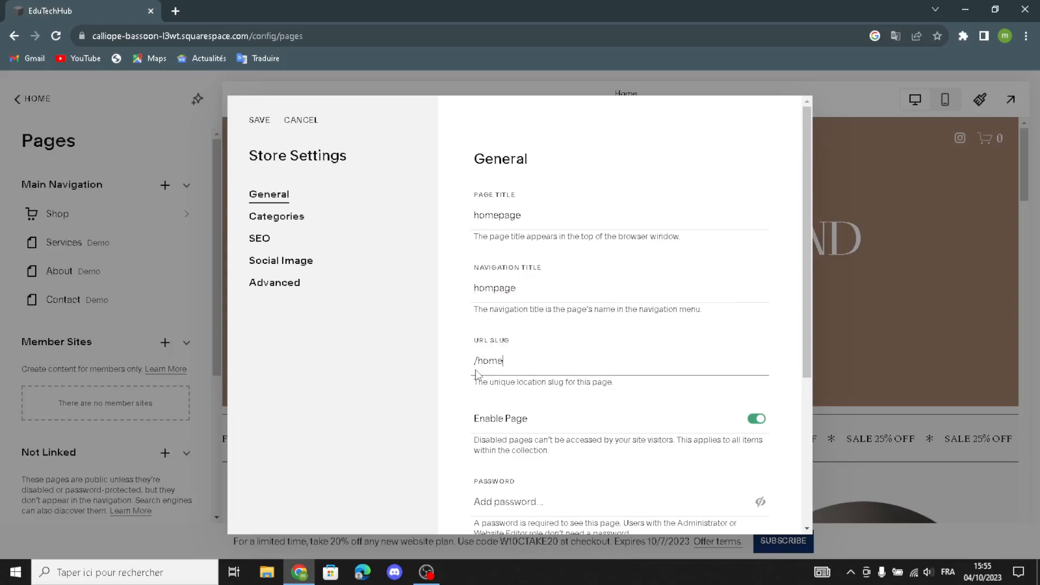
text(page)
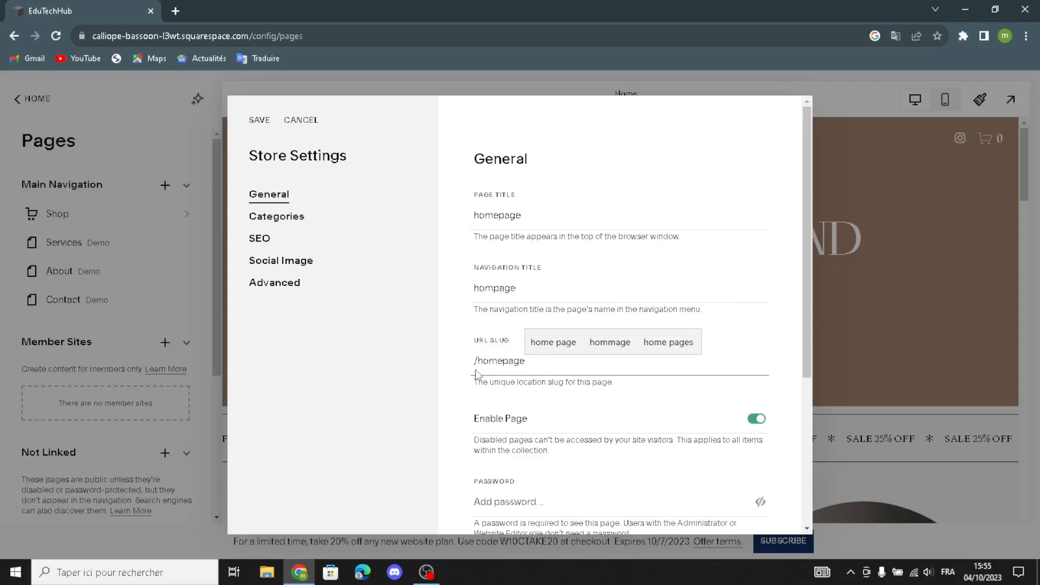
click(259, 120)
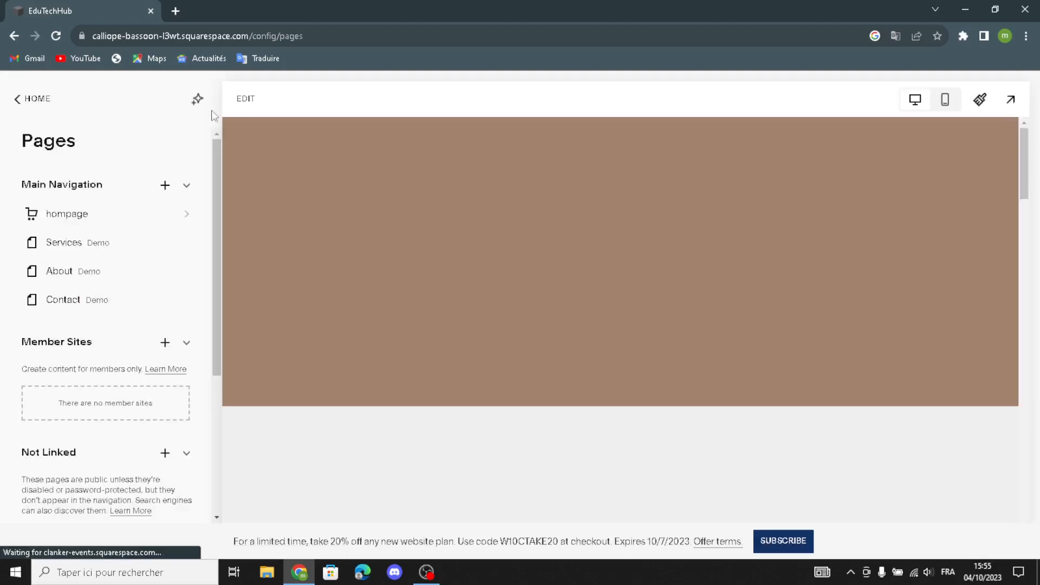
Open the Home page for editing and switch its preview to the desktop layout.
click(653, 212)
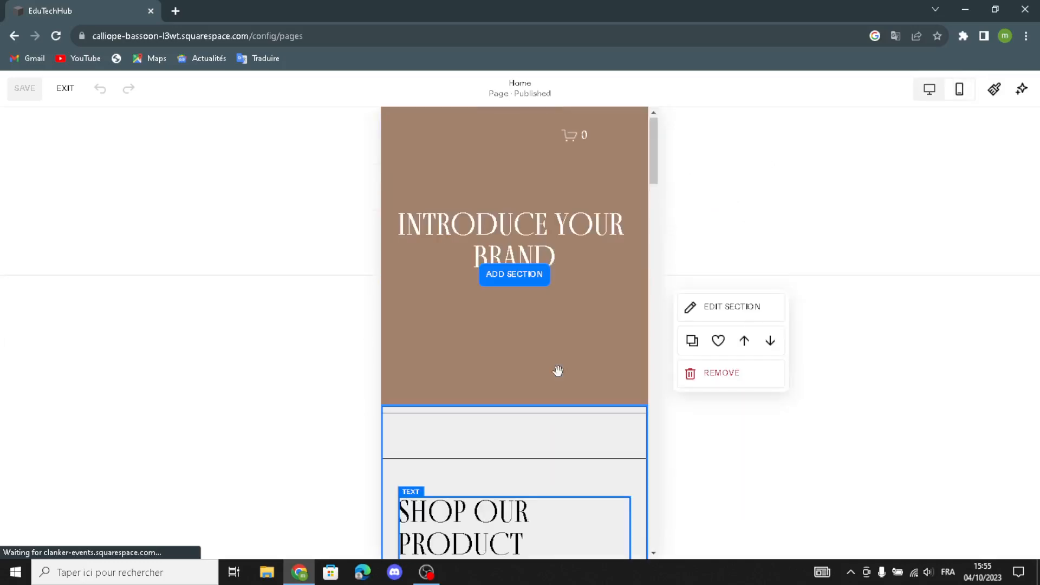
scroll(580, 312, down, 4)
scroll(579, 312, up, 4)
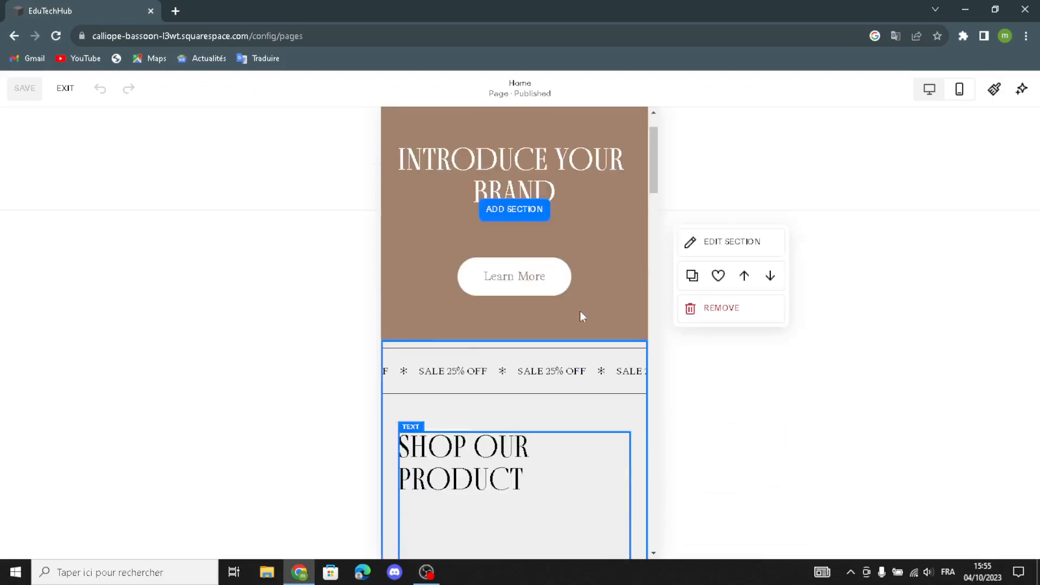
click(929, 88)
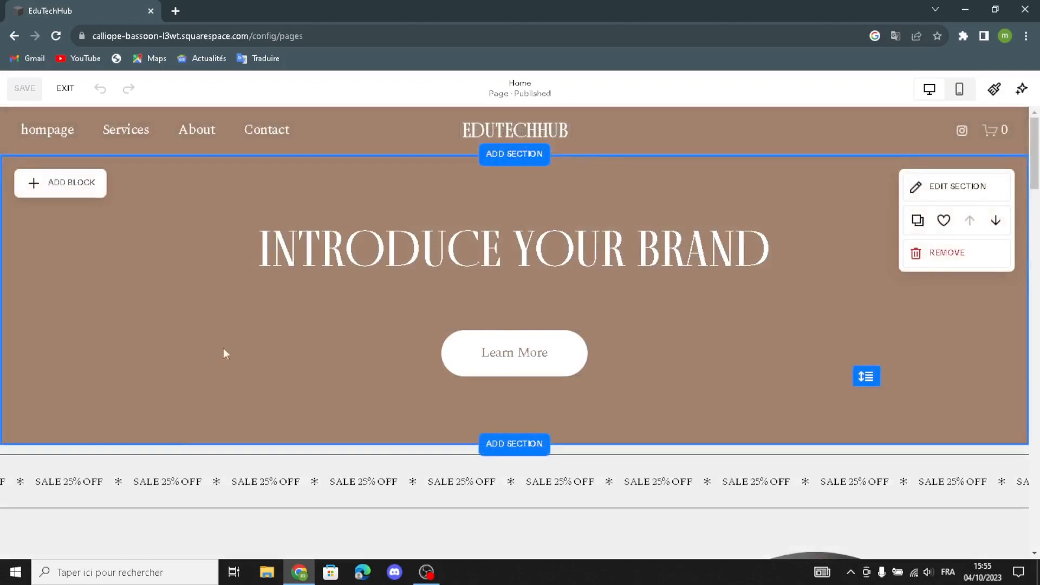
Replace the "Introduce your brand" heading with "WELCOME TO OUR SITE FOR EDUCATIONAL AND LEARNING TOOLS".
click(280, 295)
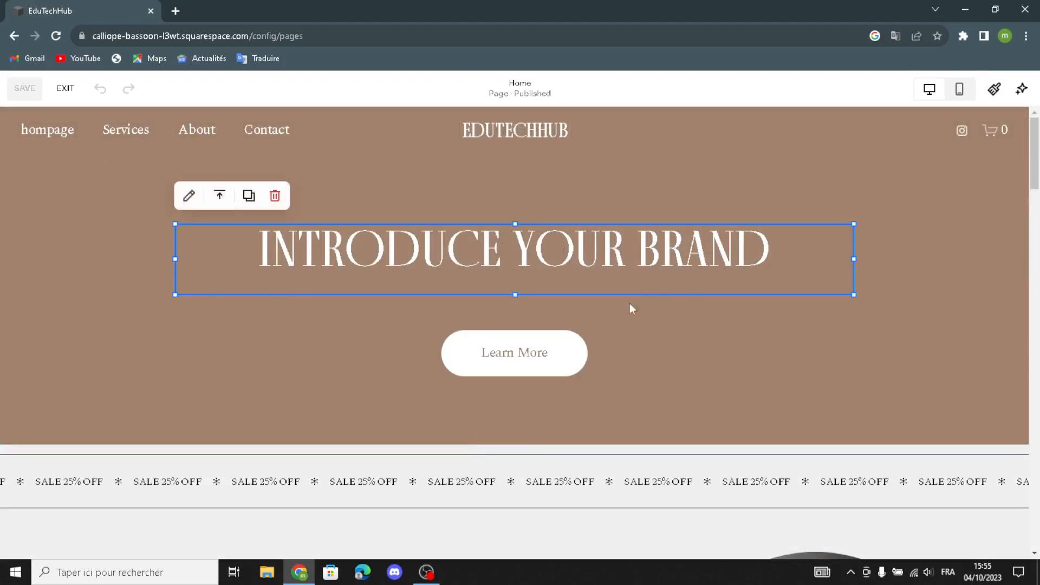
drag(766, 247, 255, 261)
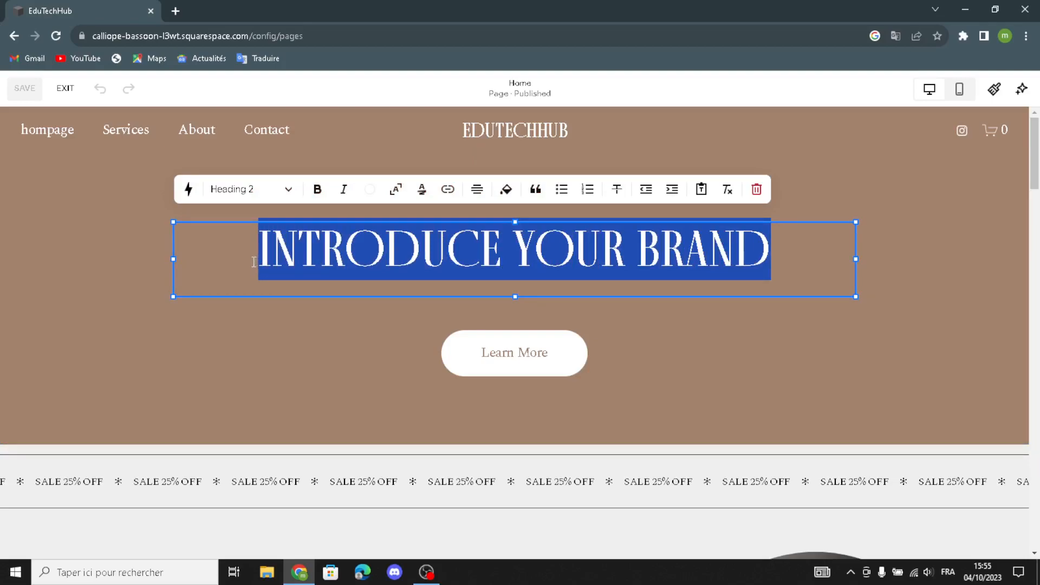
text(WELCO)
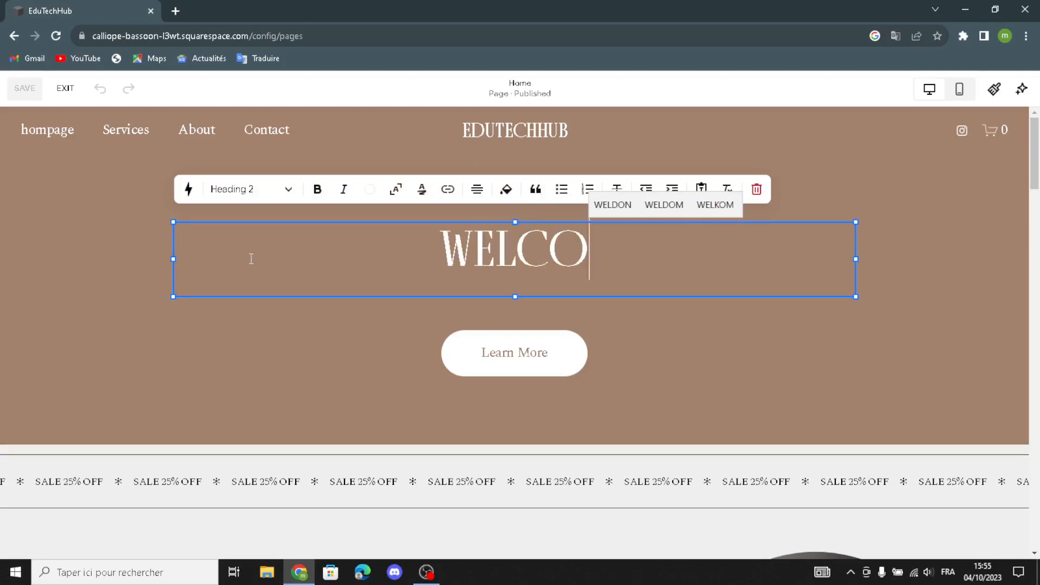
key(BackSpace)
key(BackSpace)
text(COME )
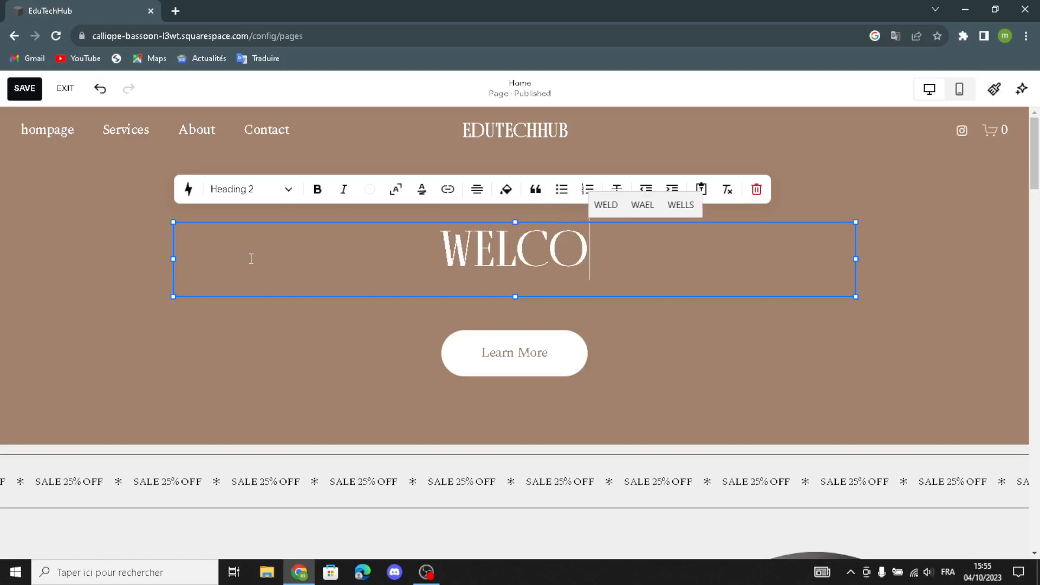
text(TO)
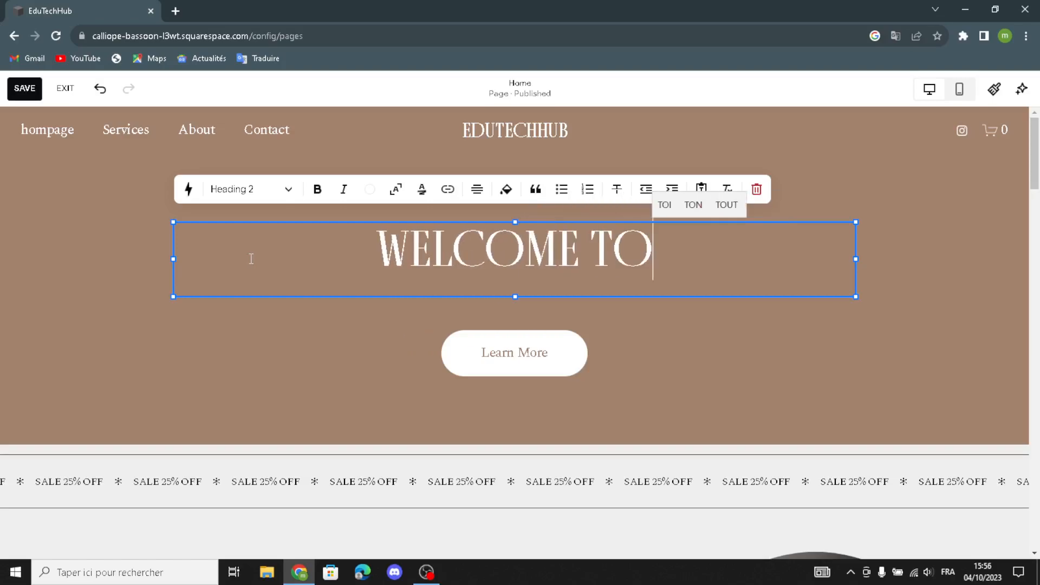
text( OUR SITE )
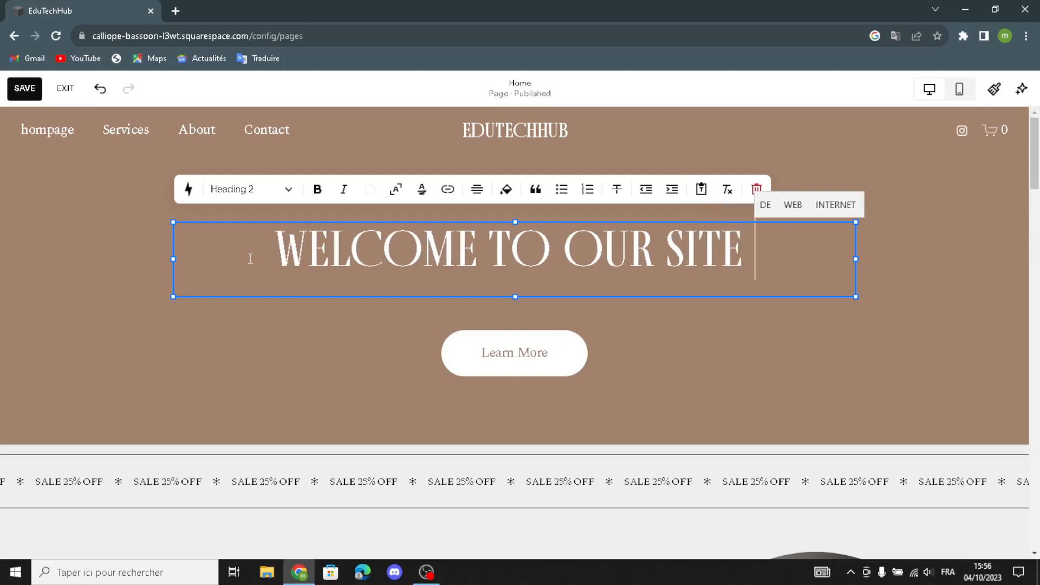
text(FOR )
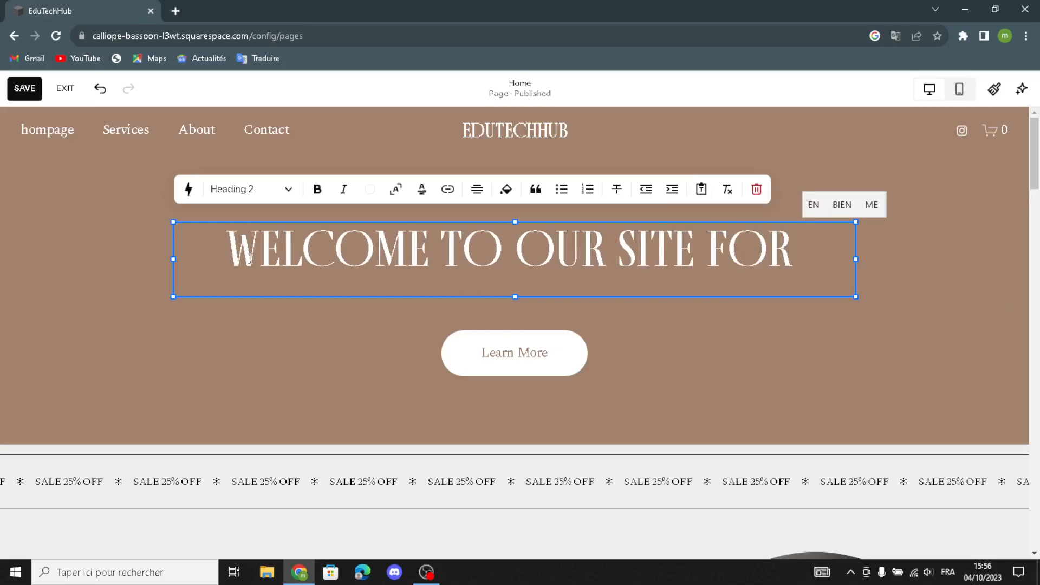
text(EDUCAT)
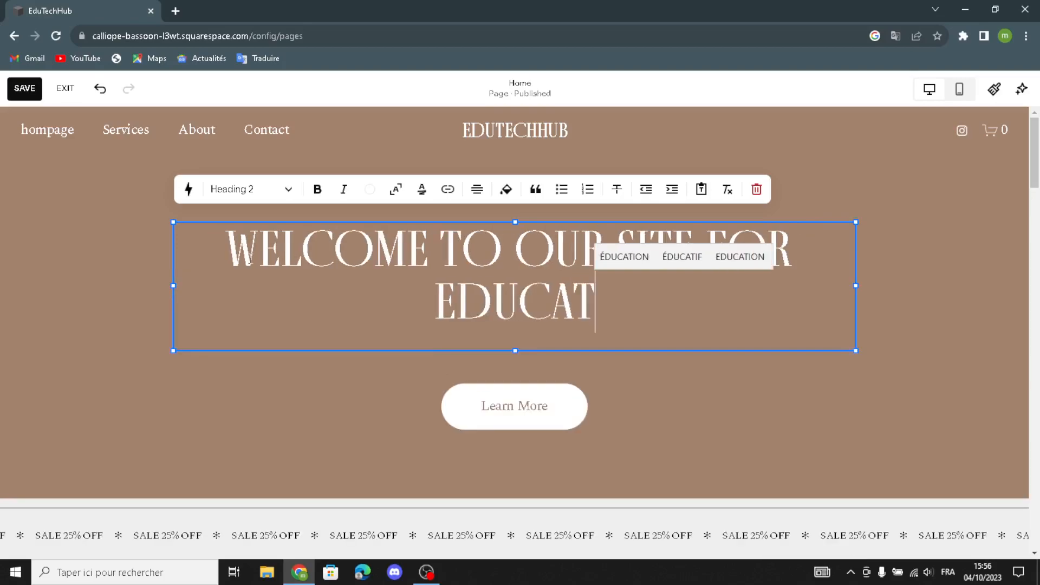
text(IONAL AN)
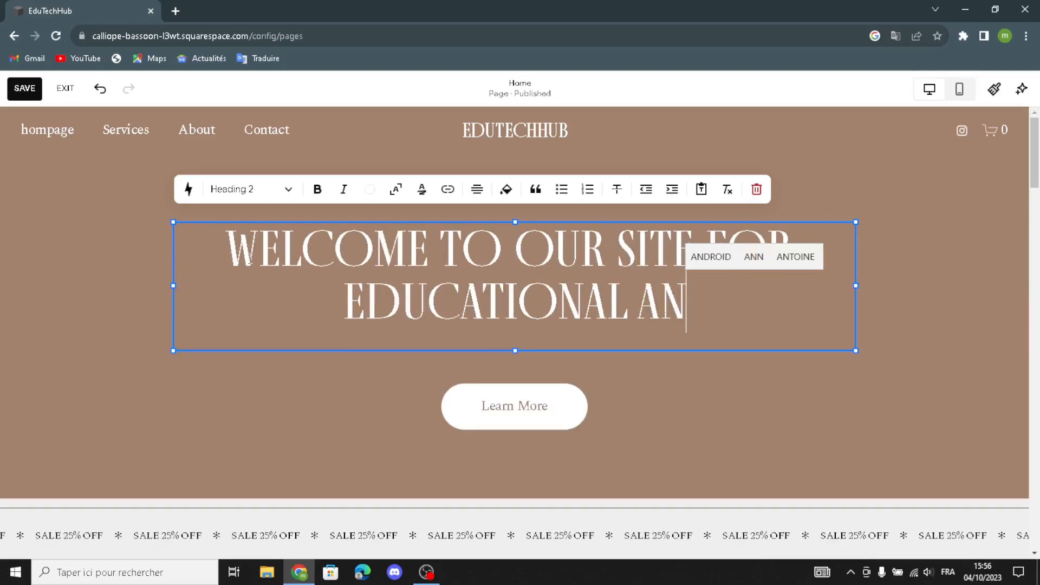
text(D LEARNIN)
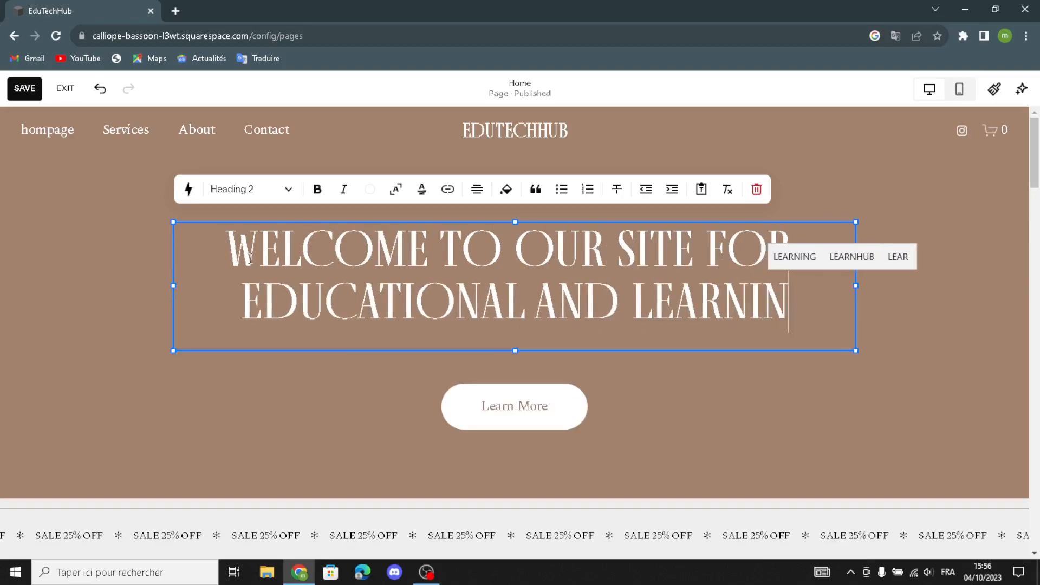
text(G TOOLS)
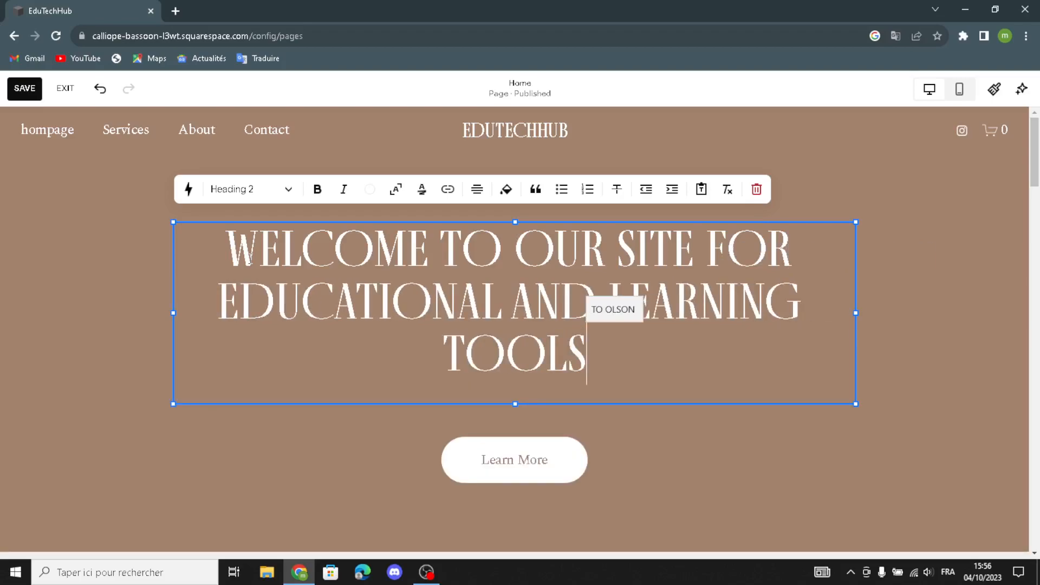
click(102, 417)
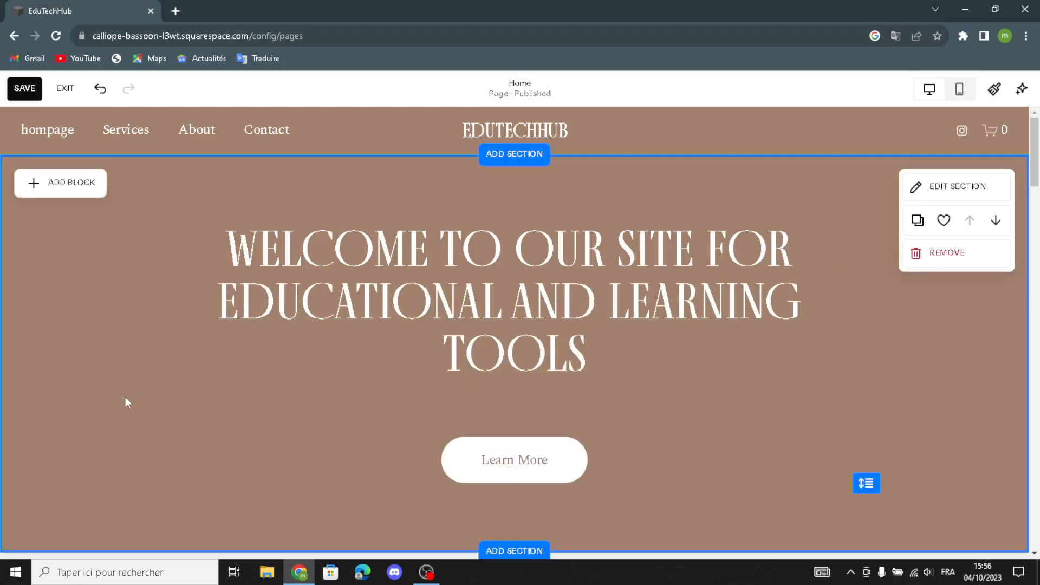
Switch the welcome section's background to the image type and remove the default mountain landscape picture.
click(927, 192)
click(901, 240)
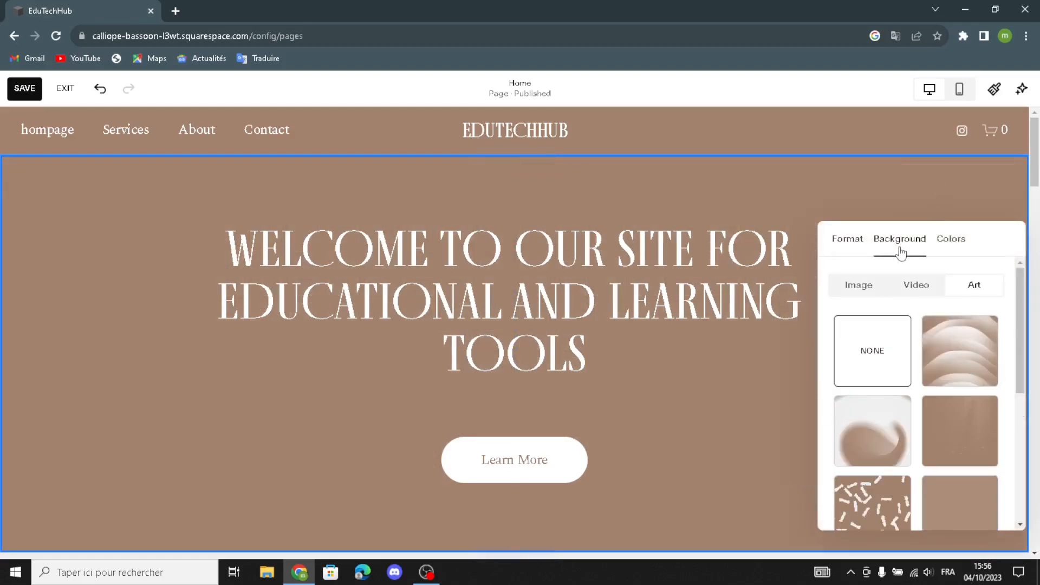
click(874, 296)
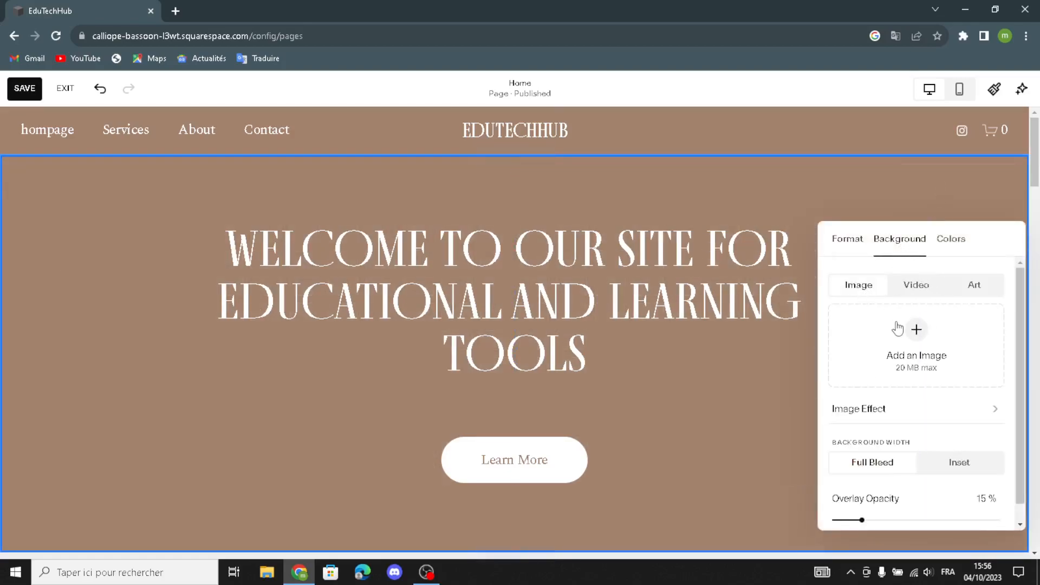
click(915, 328)
click(989, 436)
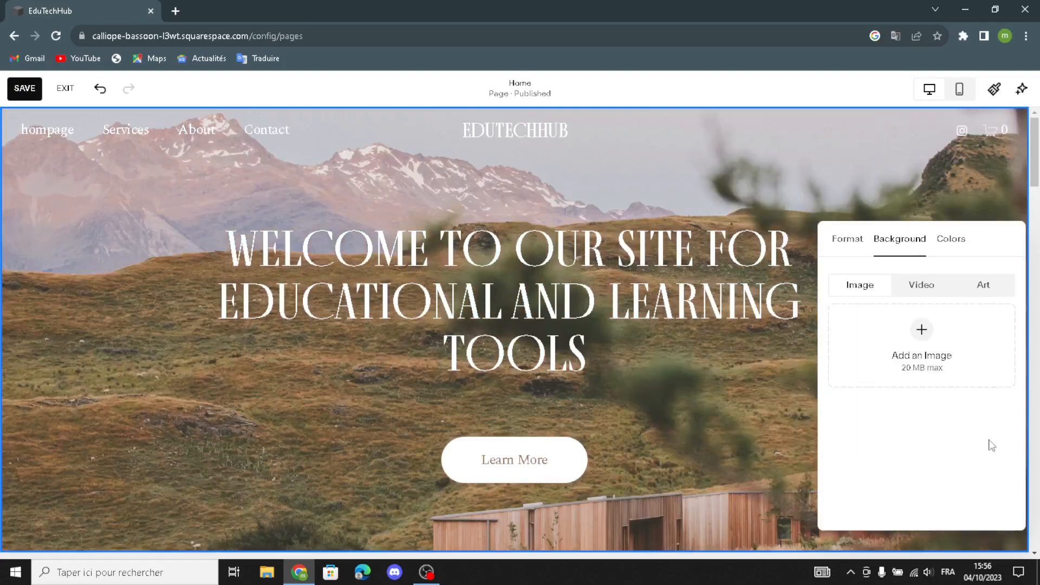
Search the free stock images for "educational and learning tools" to use as the welcome section's background.
click(914, 336)
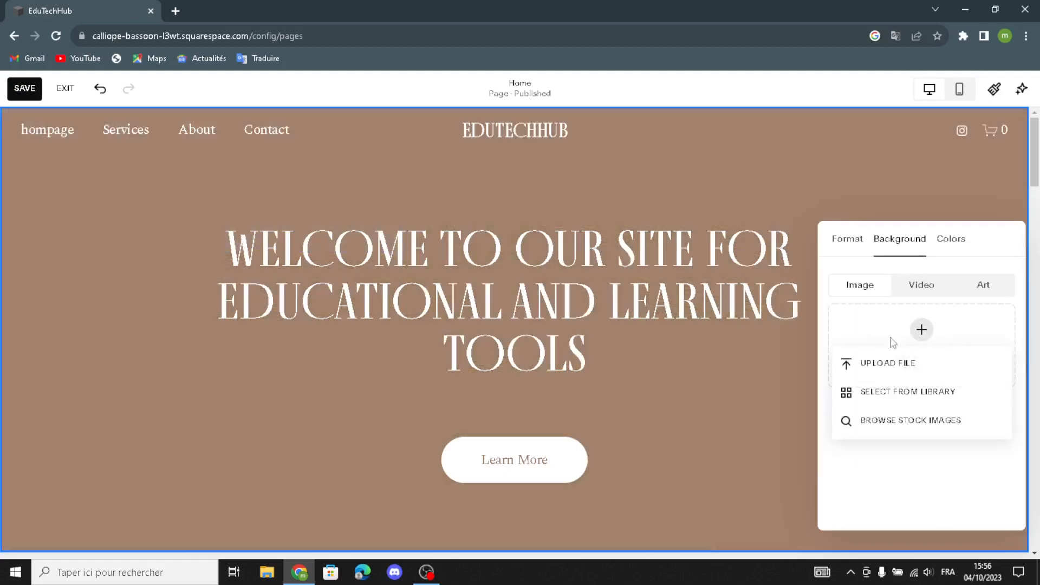
click(894, 392)
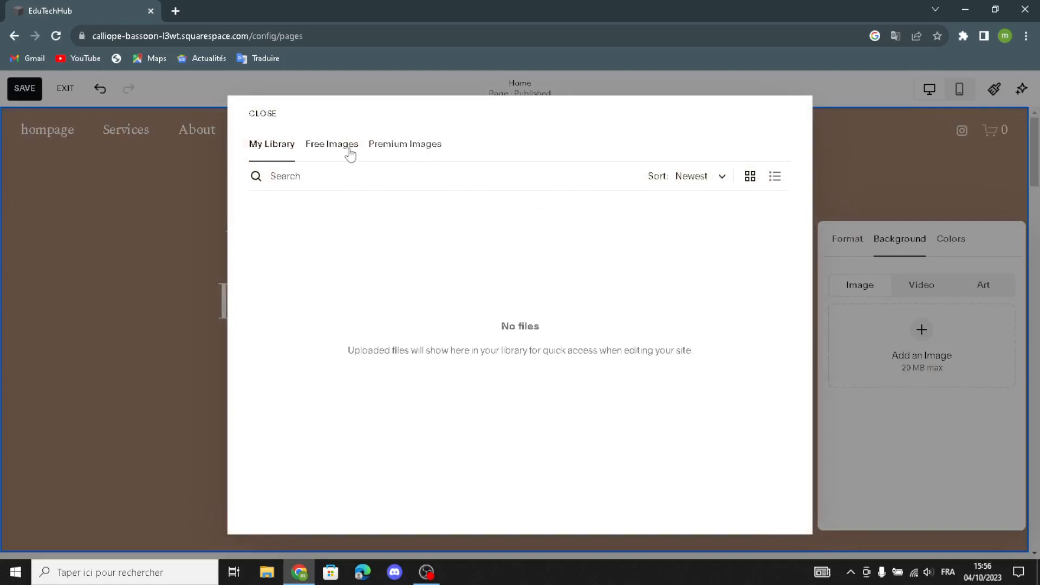
click(345, 145)
click(354, 176)
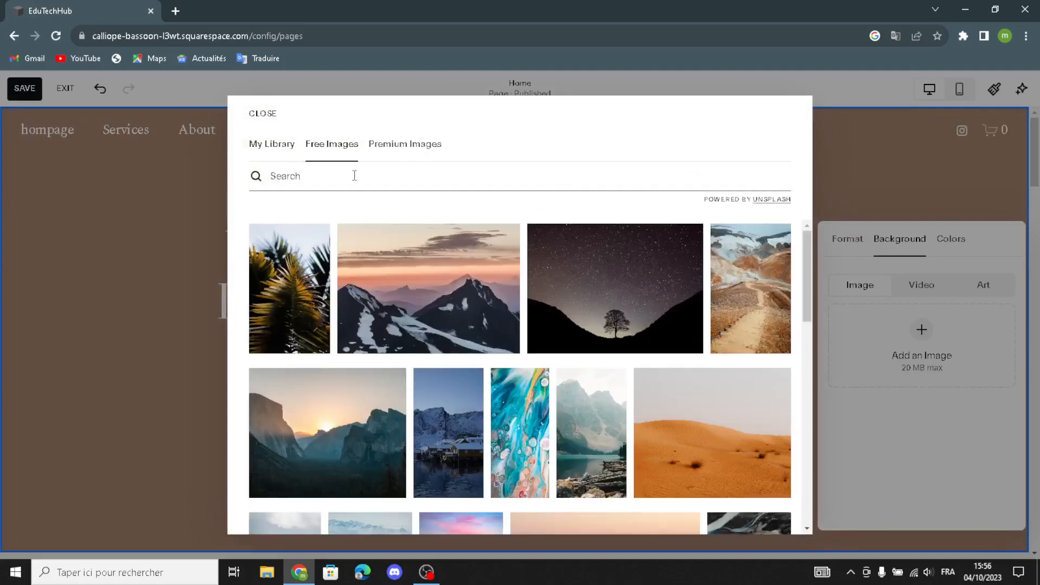
text(ed)
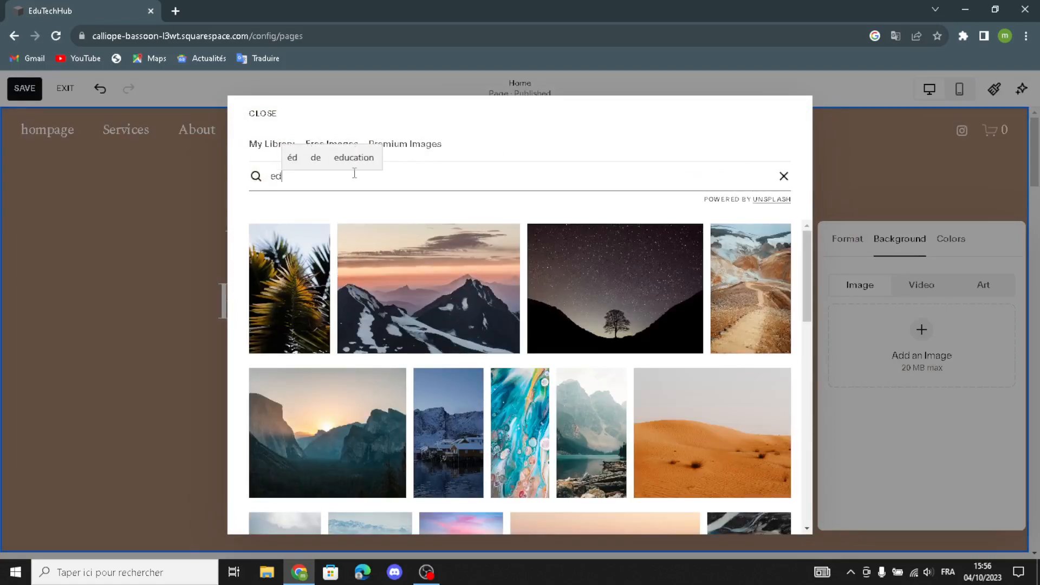
text(ucational and)
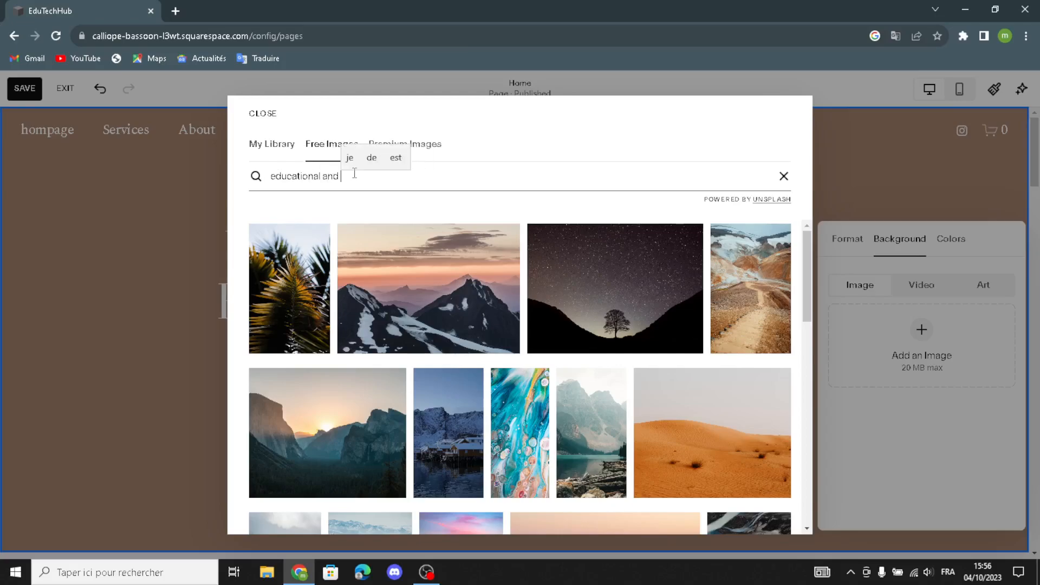
text( learni)
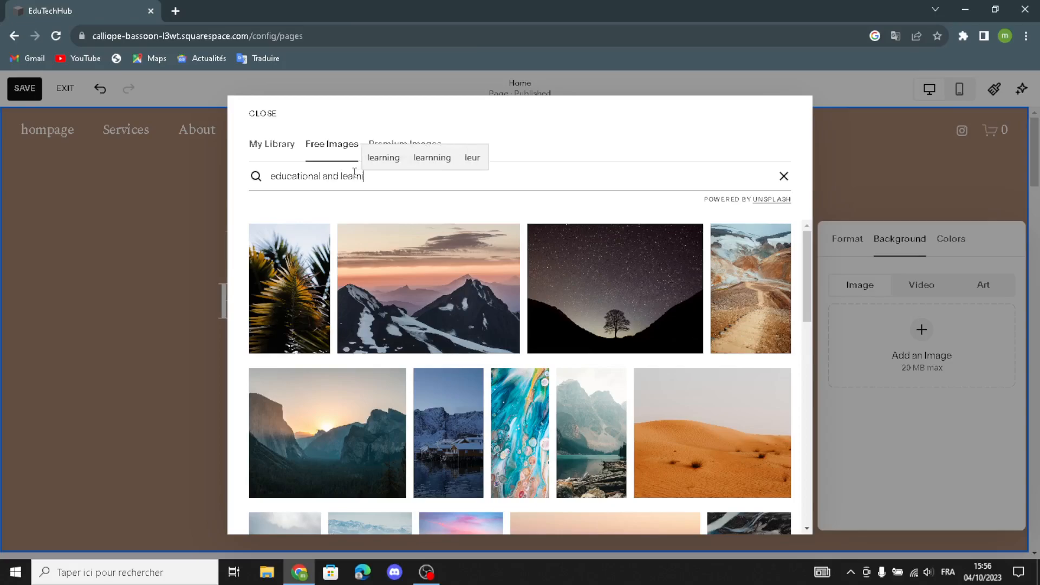
text(ng tools)
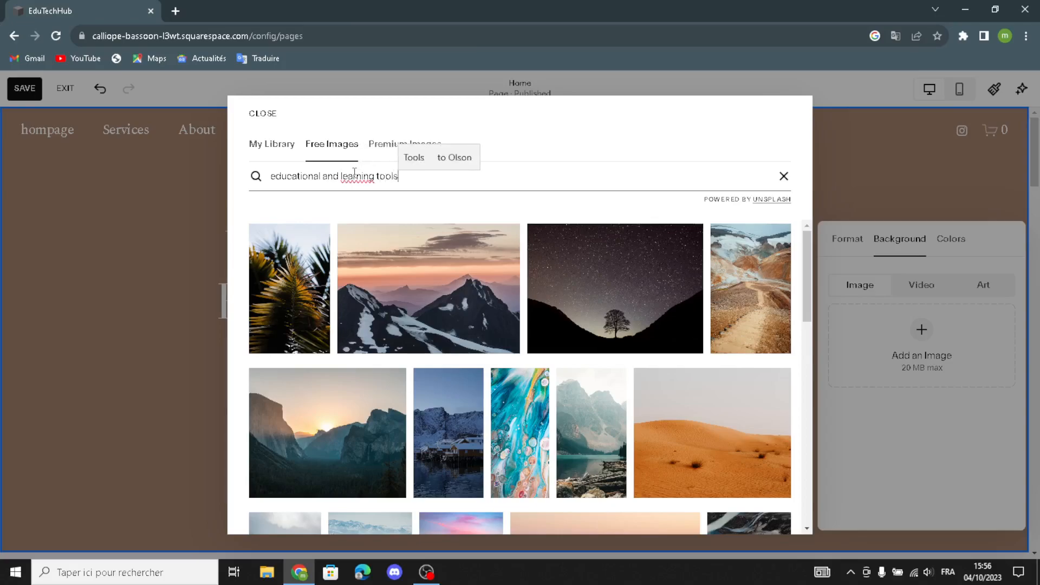
key(Return)
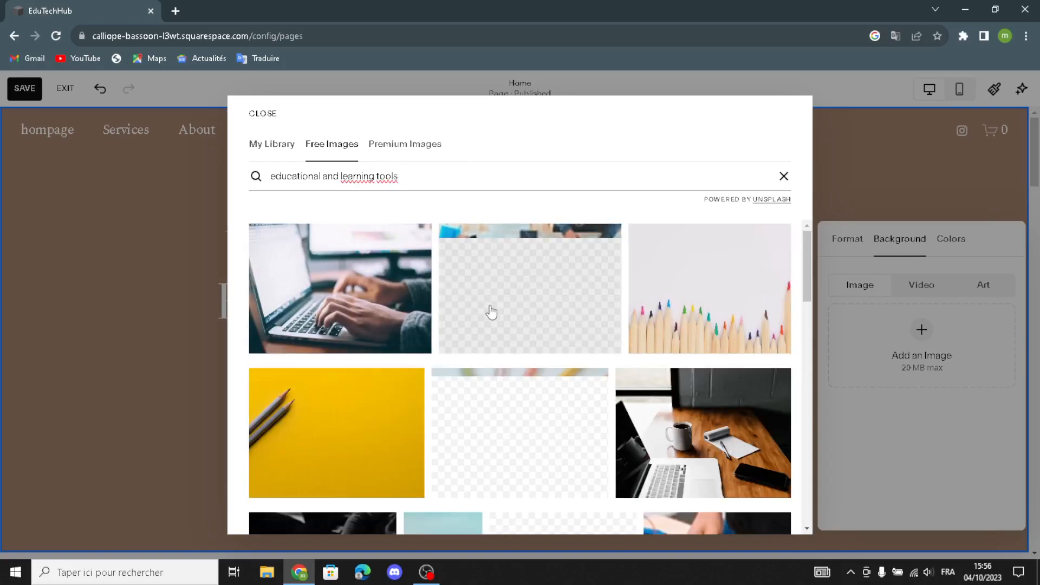
Add the photo of yellow pencils on a composition book against light wood as the welcome section's background.
scroll(491, 312, down, 3)
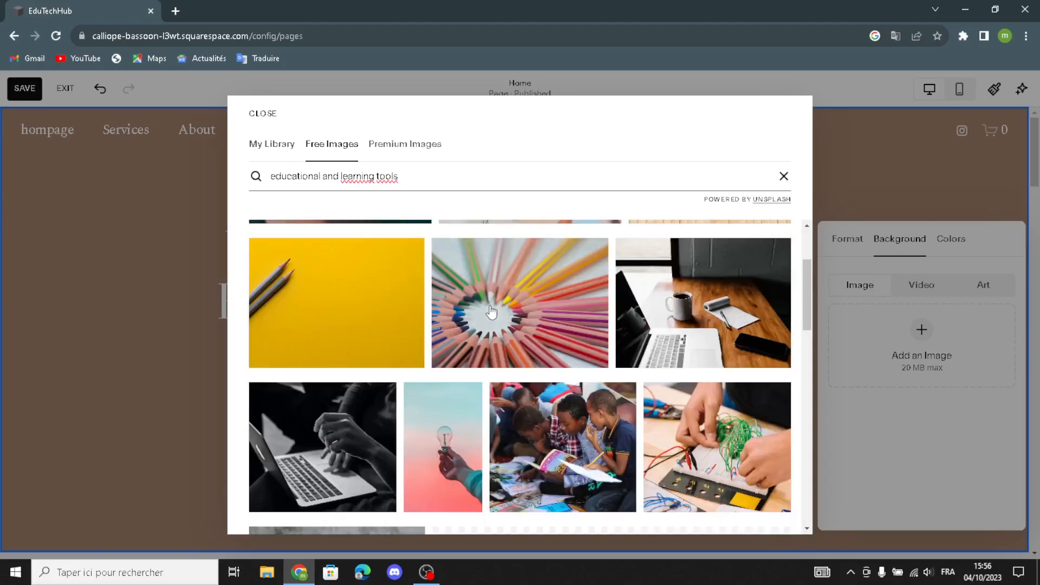
scroll(492, 312, down, 6)
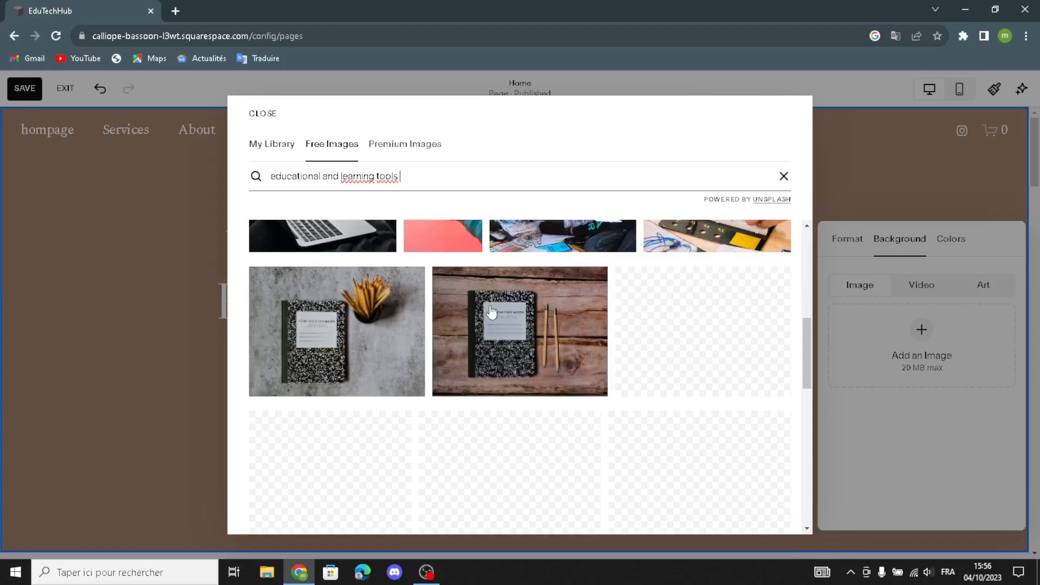
scroll(491, 312, down, 1)
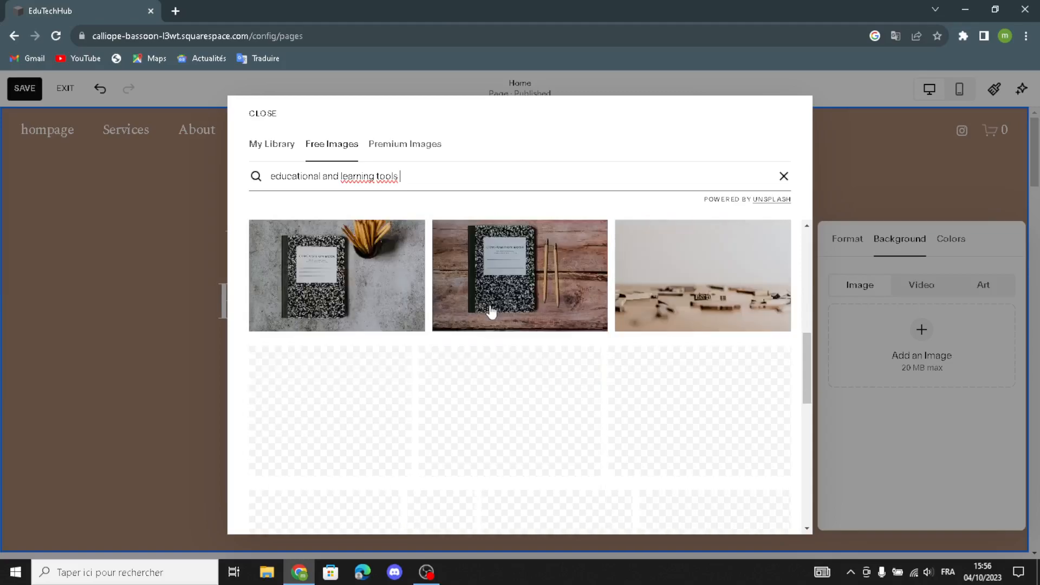
scroll(491, 313, down, 3)
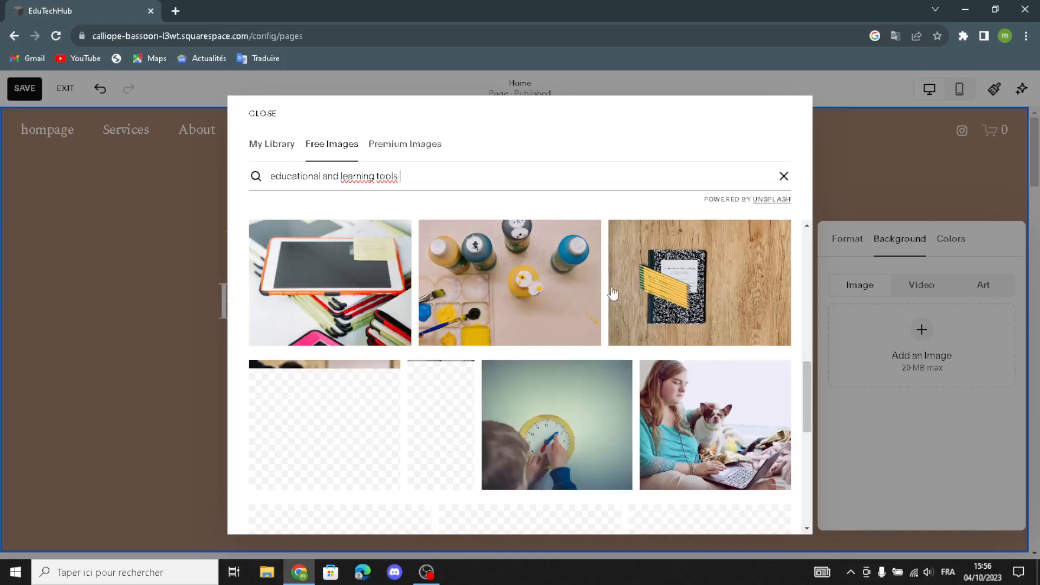
click(664, 285)
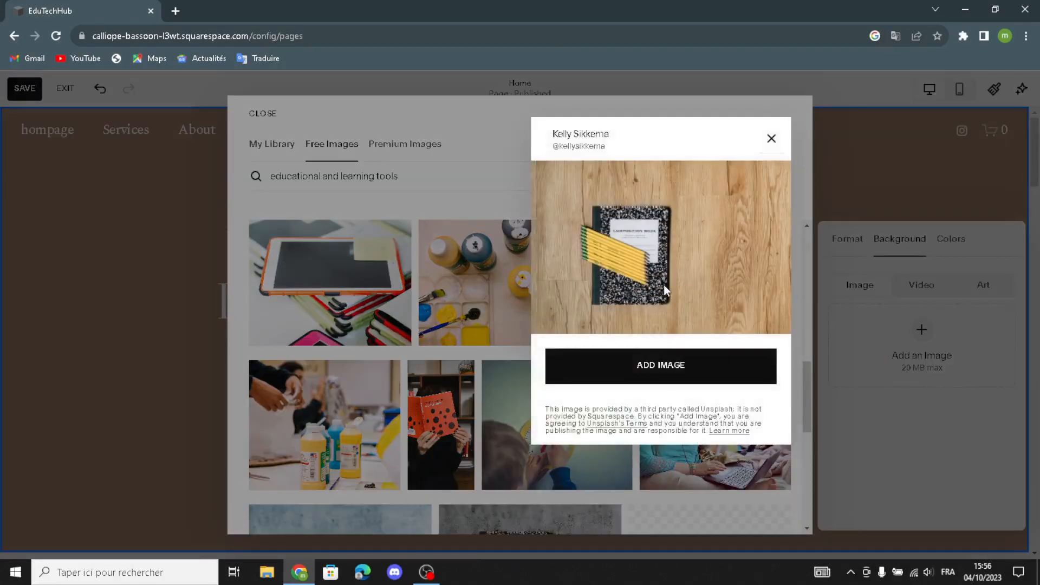
click(684, 382)
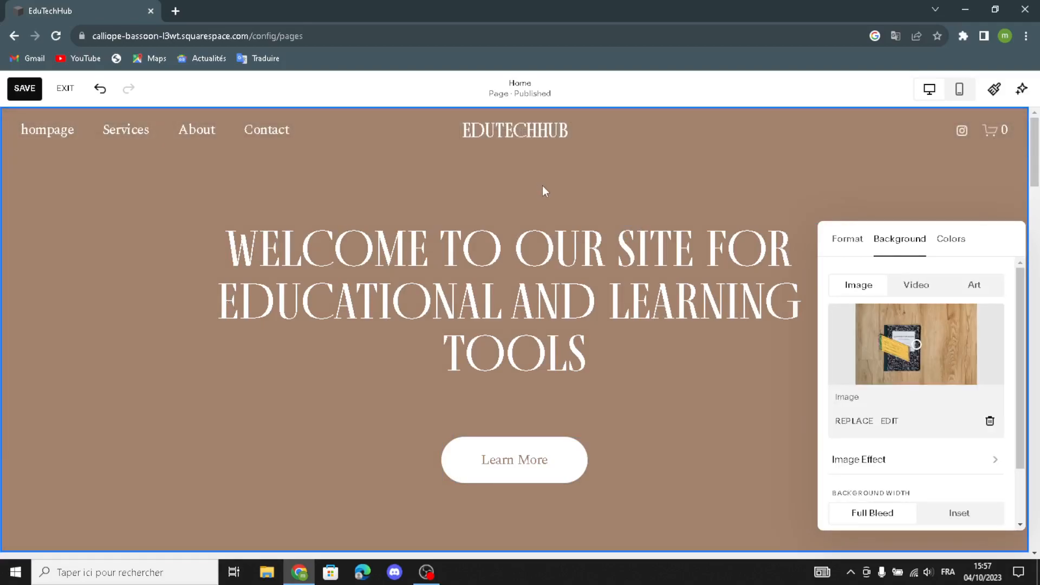
scroll(557, 271, down, 4)
scroll(560, 269, up, 4)
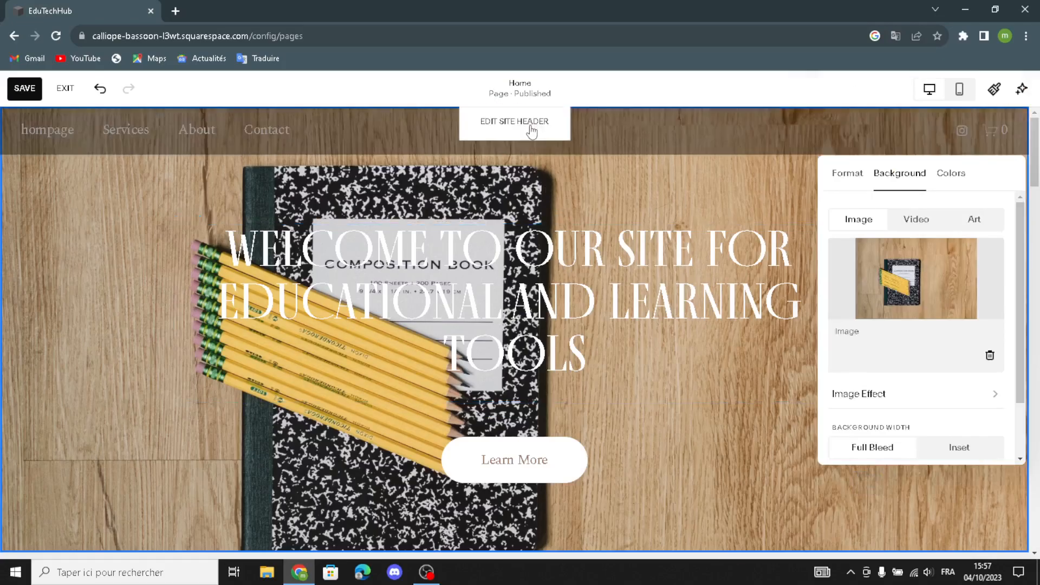
Examine the site header's title and logo settings, including the logo image sources and the mobile logo option.
click(532, 127)
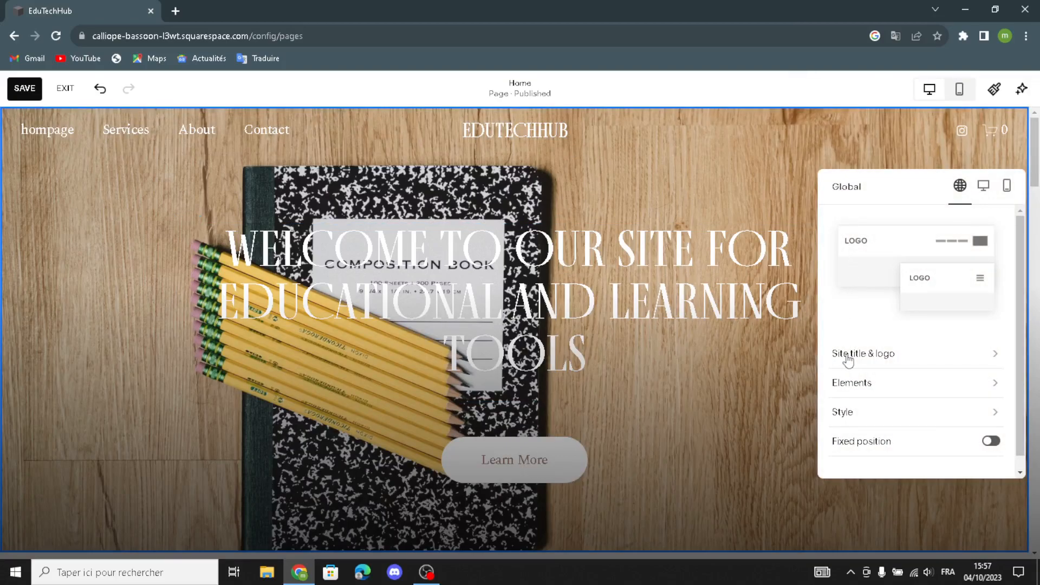
click(848, 360)
drag(894, 237, 823, 240)
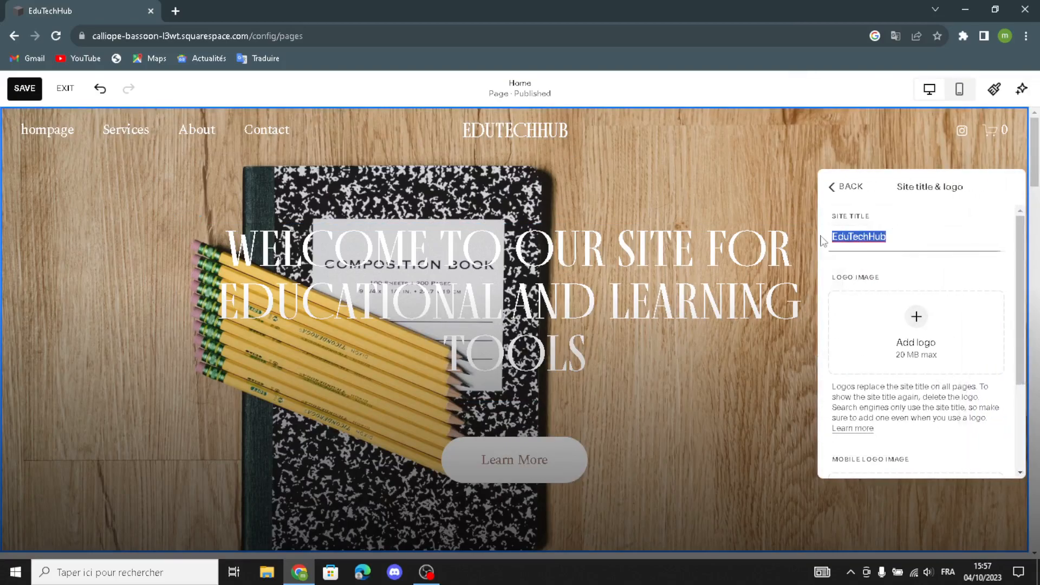
click(916, 320)
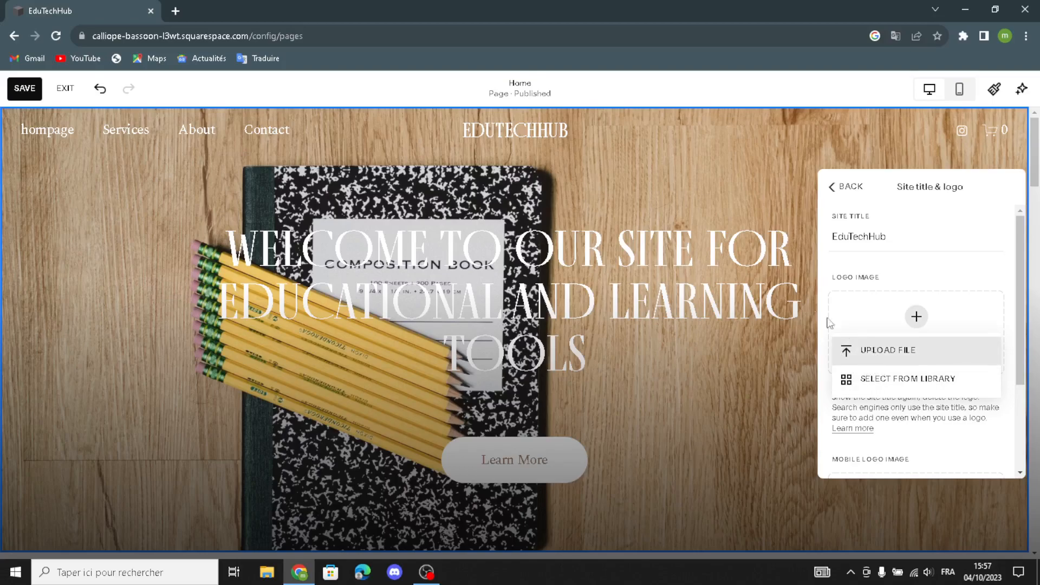
click(739, 149)
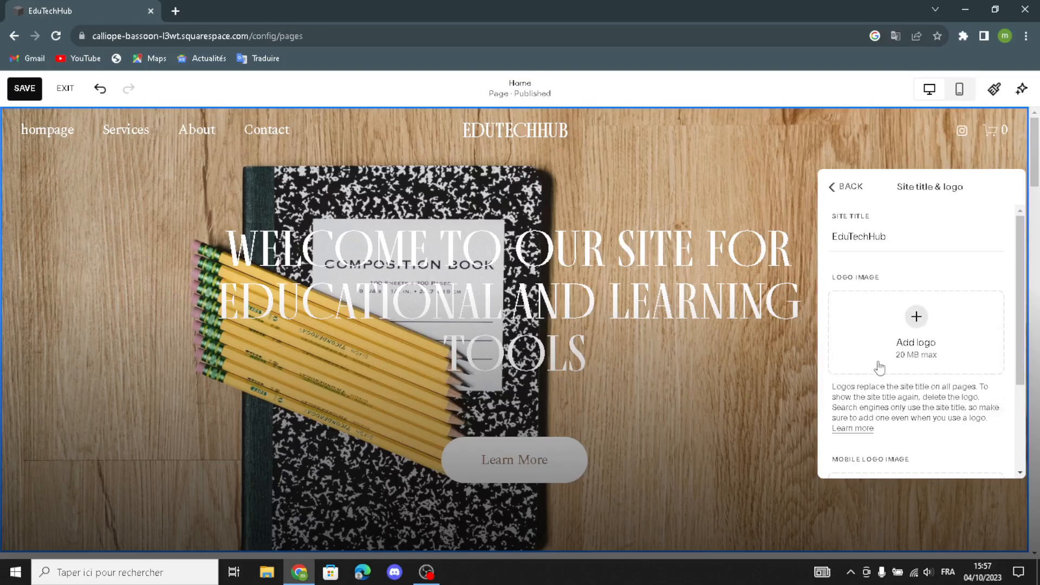
scroll(874, 358, down, 3)
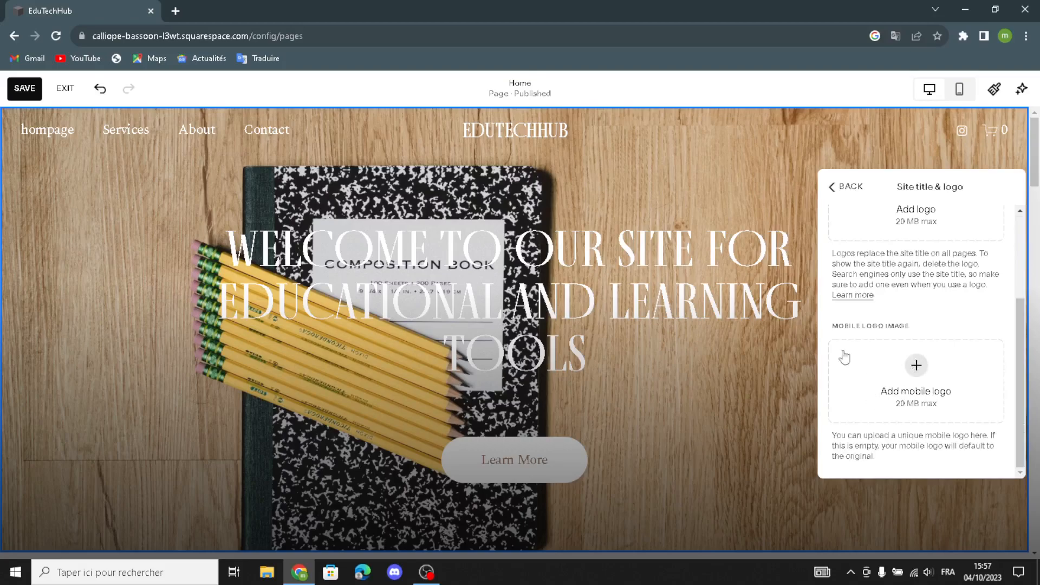
click(792, 182)
scroll(706, 261, down, 1)
scroll(706, 261, down, 2)
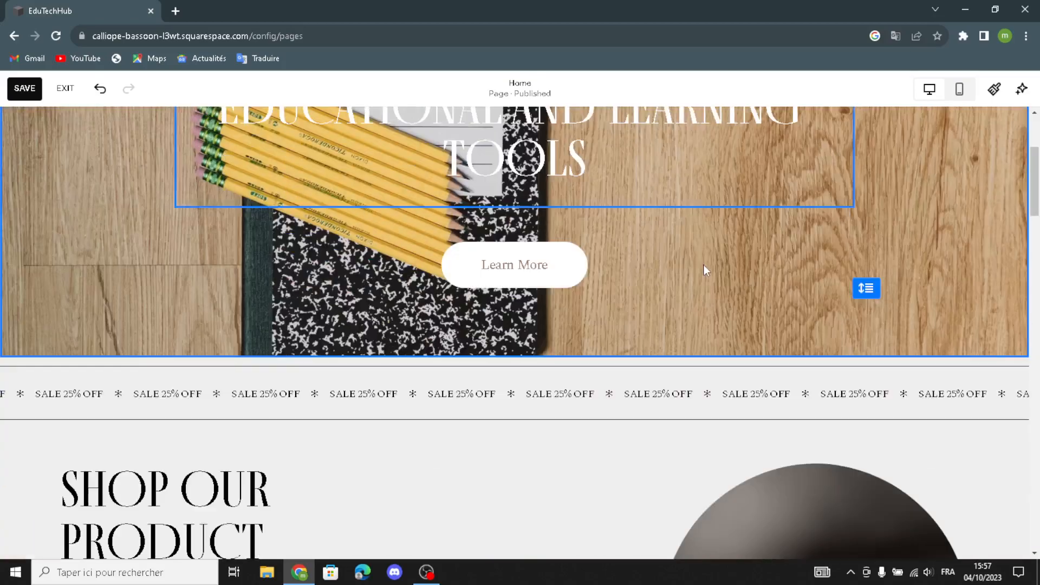
scroll(704, 263, up, 2)
scroll(749, 348, up, 1)
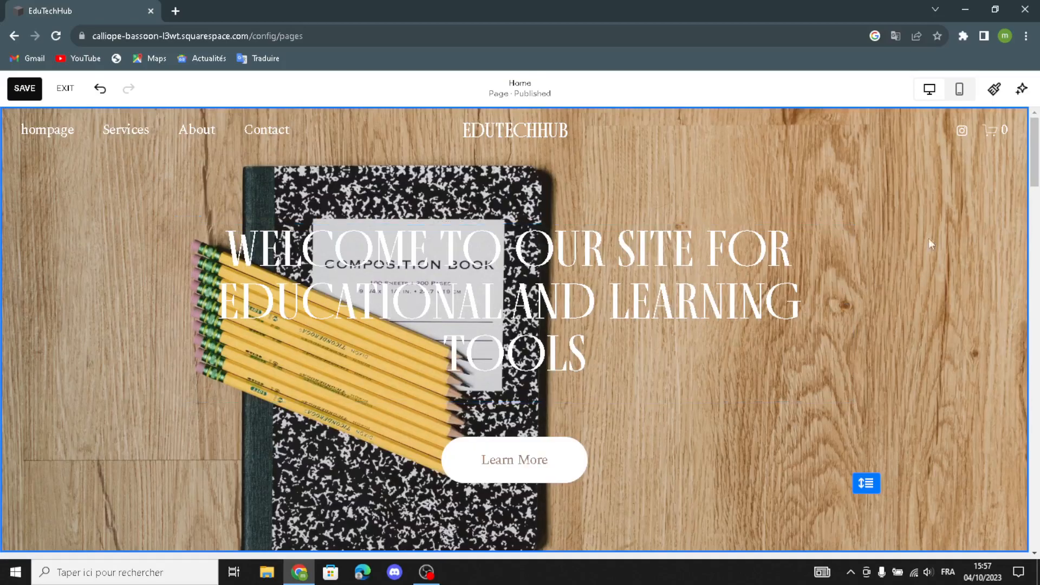
mouse_move(938, 202)
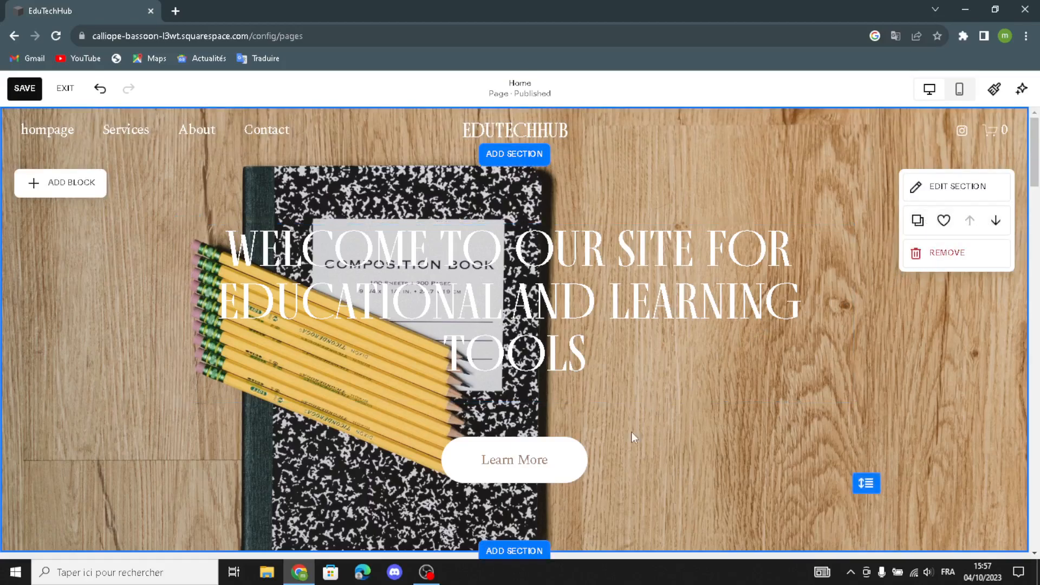
Change the text of the welcome section's "Learn More" button to "shop now".
click(508, 463)
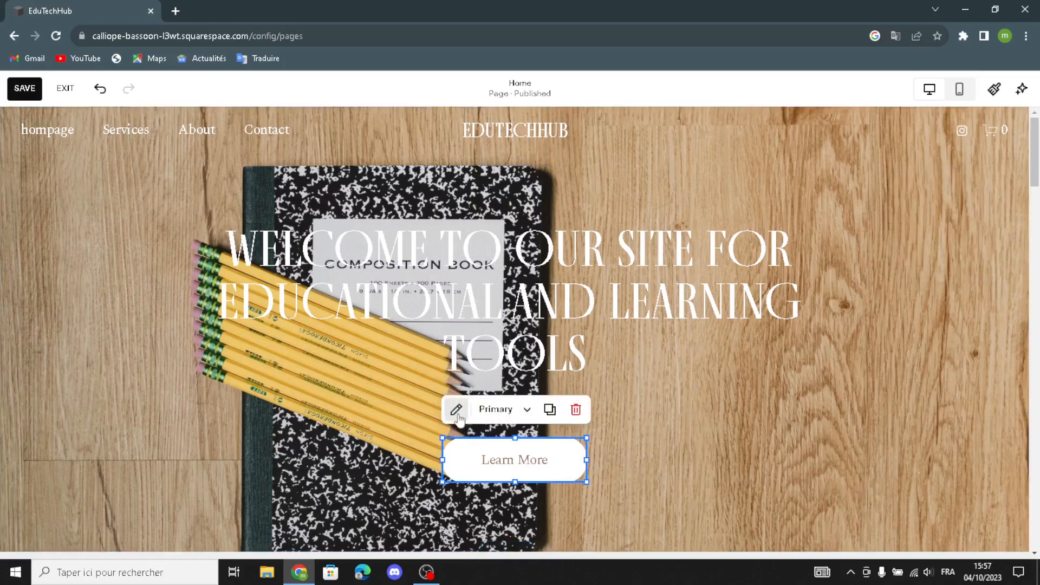
click(458, 410)
drag(680, 323, 590, 323)
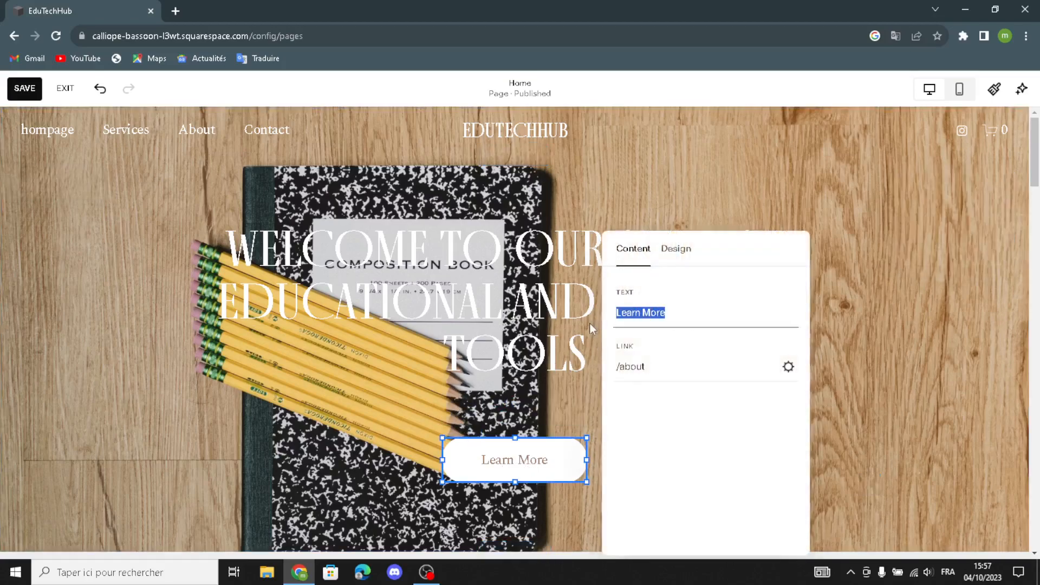
text(ca)
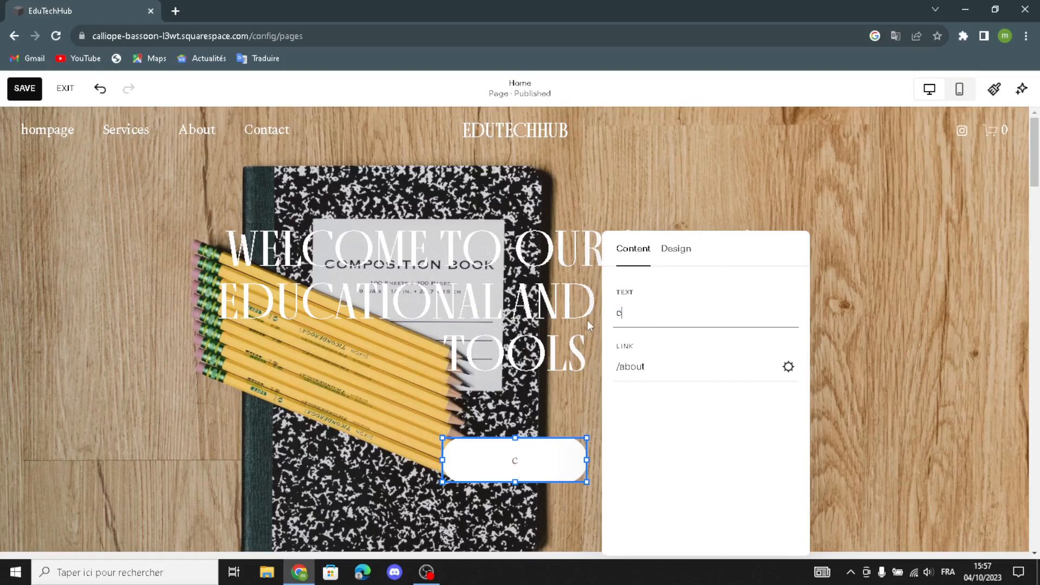
key(BackSpace)
key(BackSpace)
text(shop now)
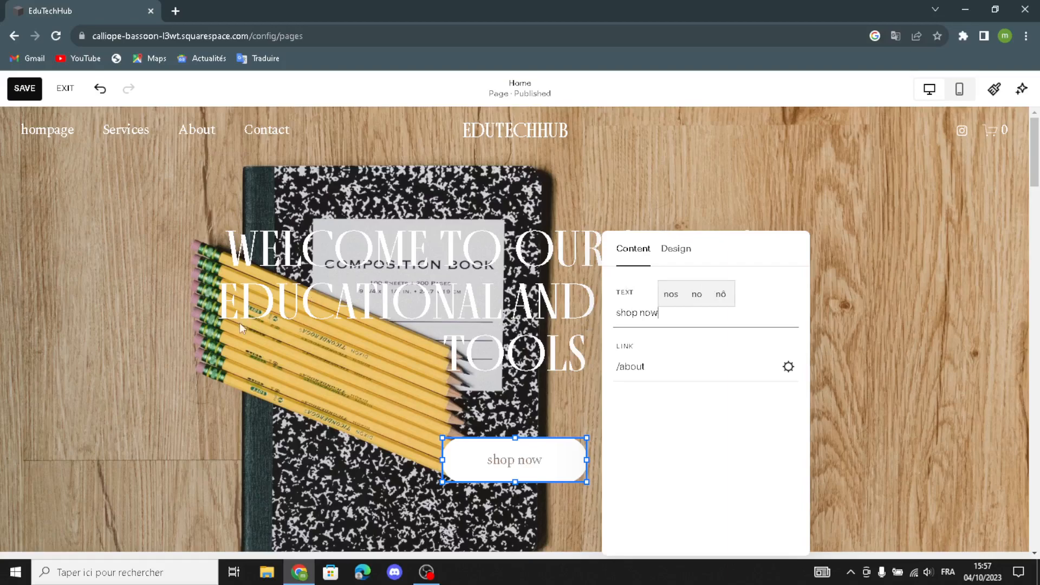
click(165, 359)
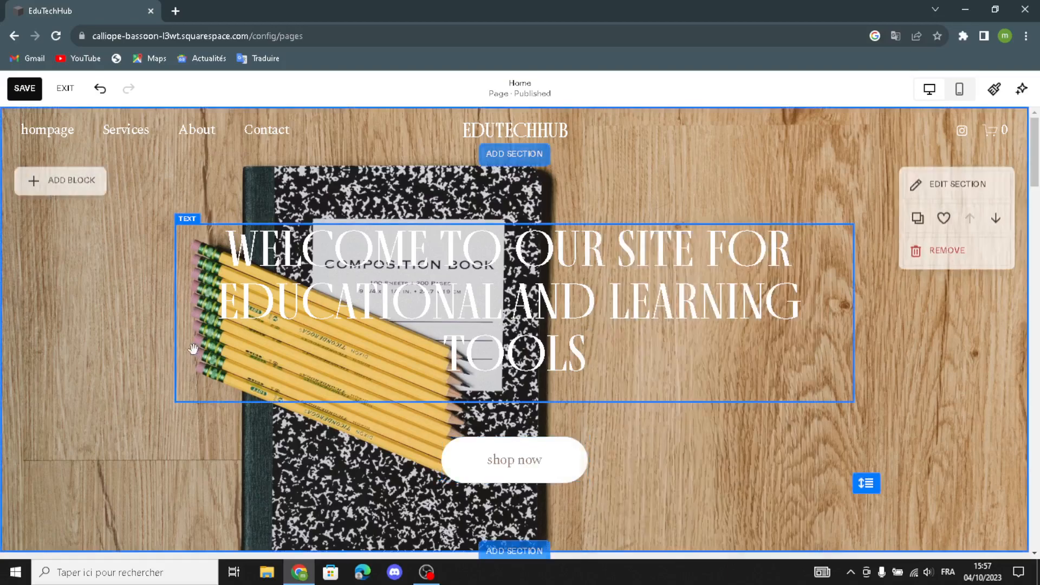
Examine the block types and the section template categories available for the home page's welcome section.
click(51, 181)
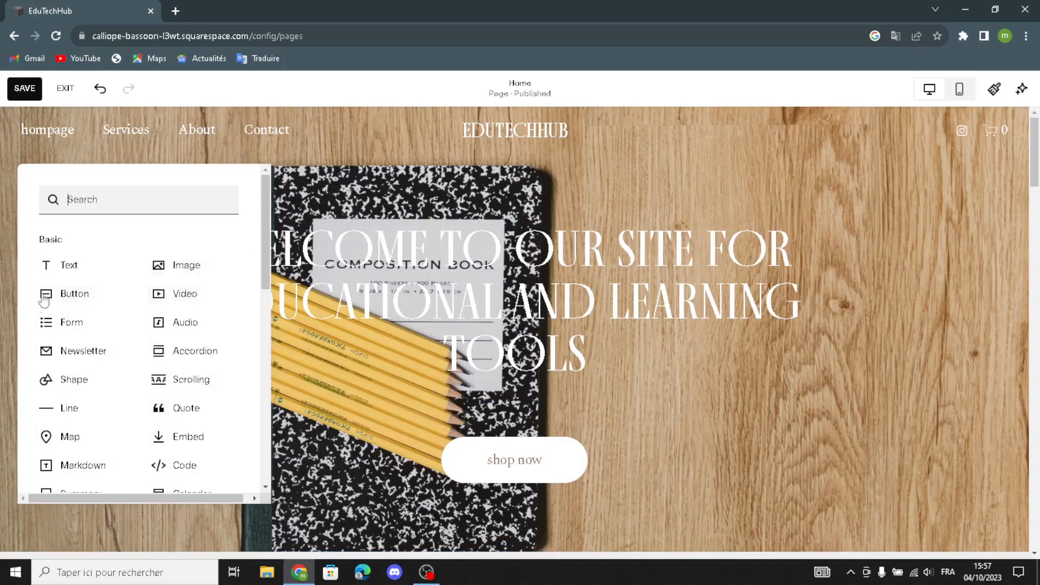
click(619, 181)
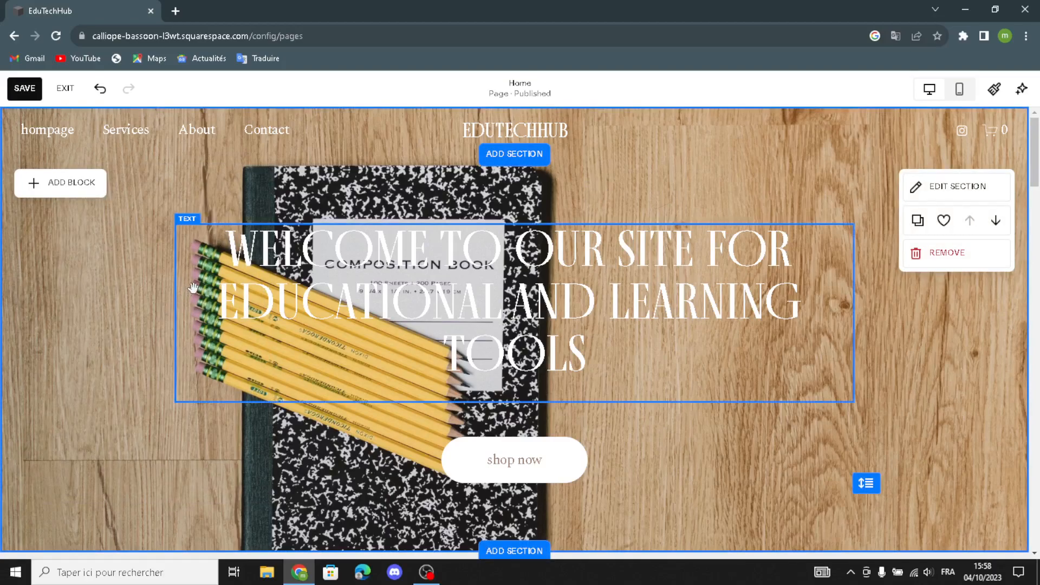
click(493, 163)
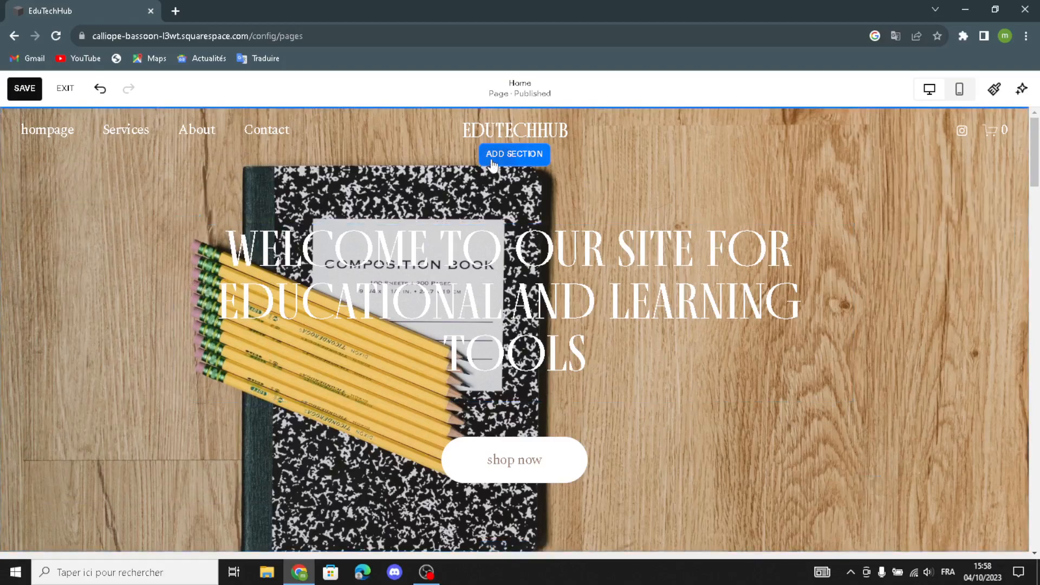
click(492, 155)
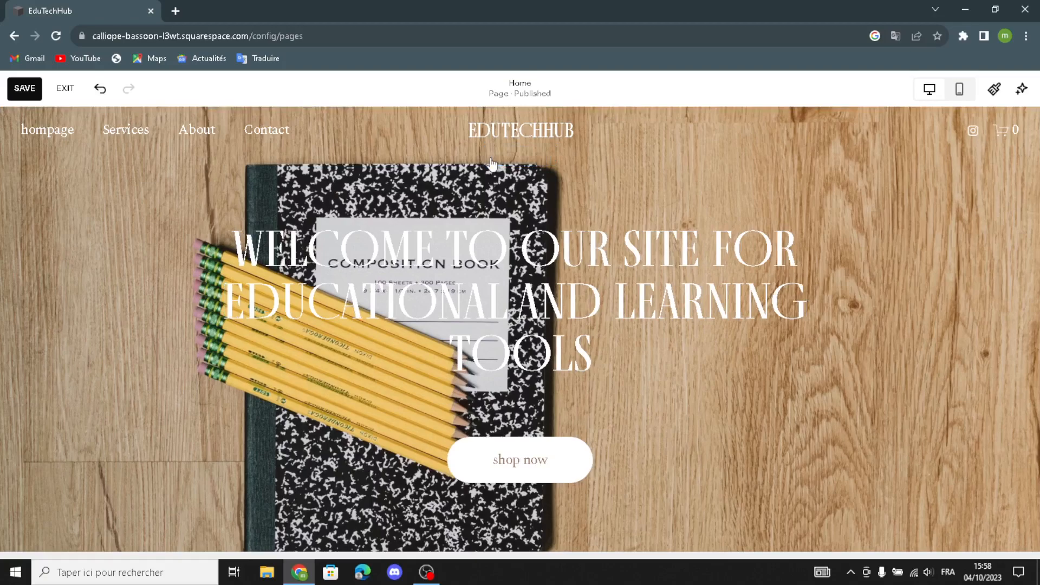
scroll(168, 379, down, 4)
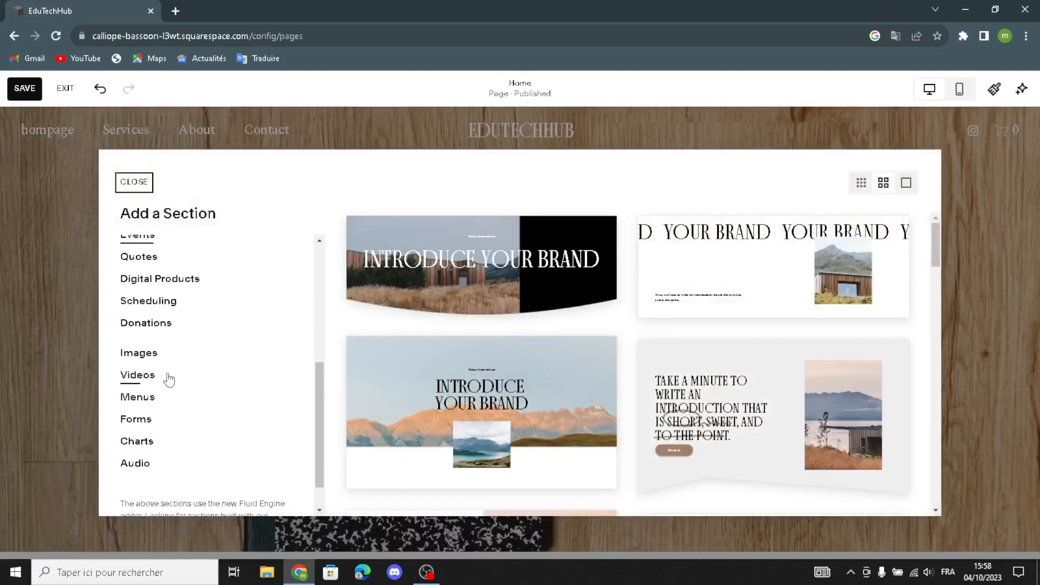
scroll(172, 360, up, 6)
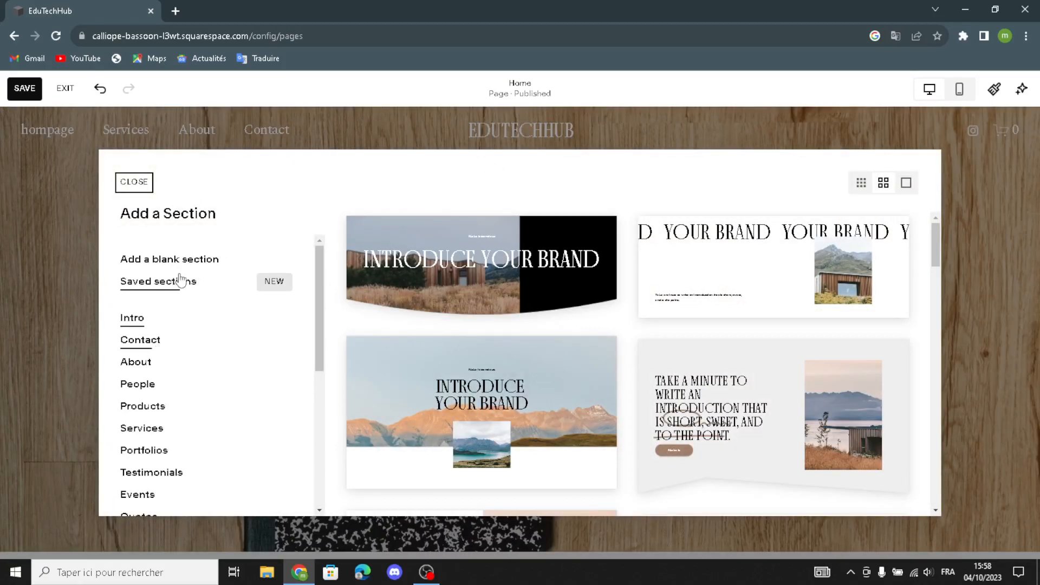
scroll(134, 358, down, 5)
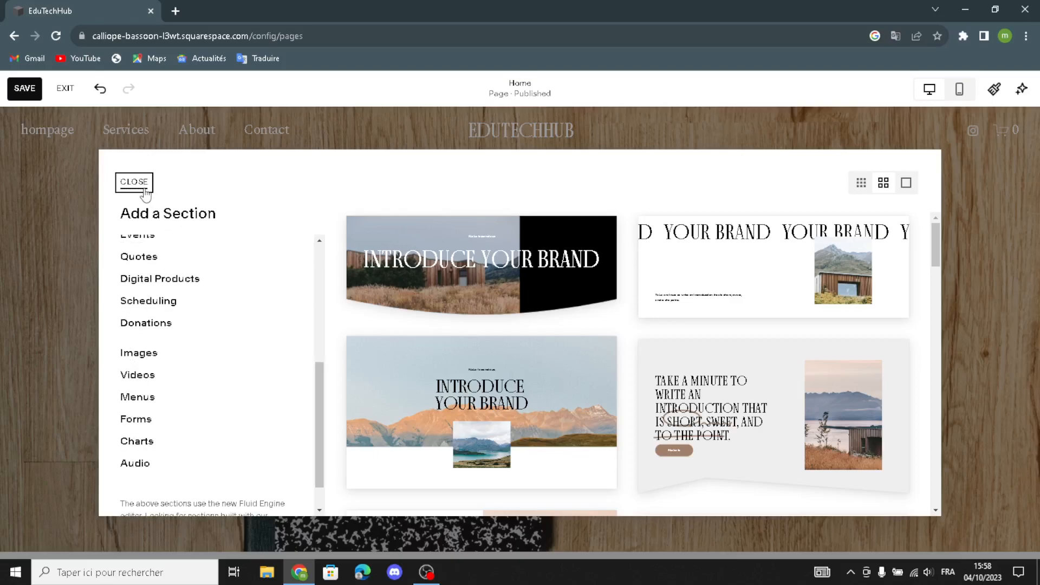
click(144, 187)
scroll(725, 274, down, 5)
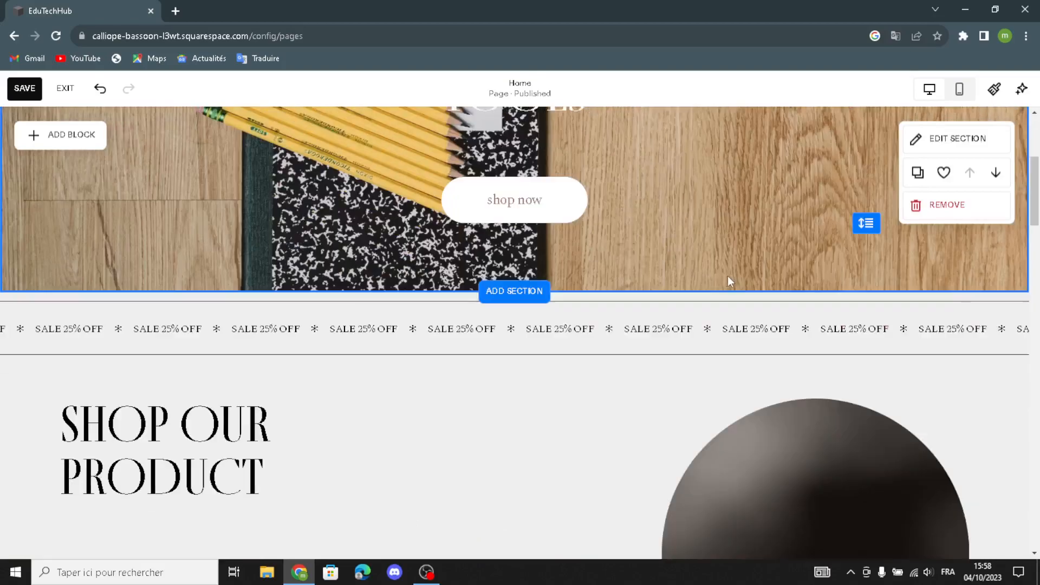
scroll(728, 276, down, 1)
scroll(556, 419, up, 6)
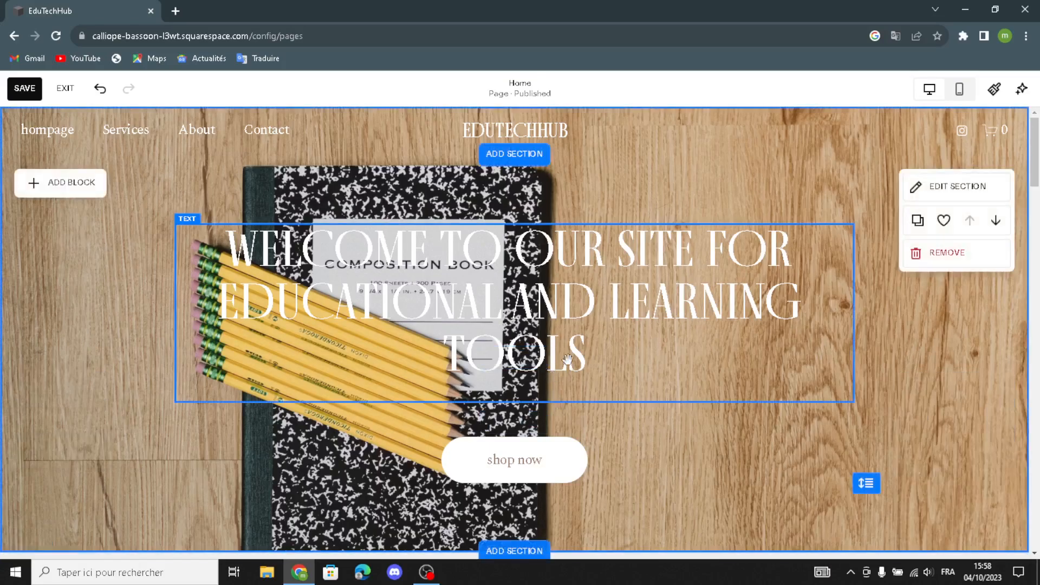
Open the site-wide font settings and browse the serif font packs.
click(996, 89)
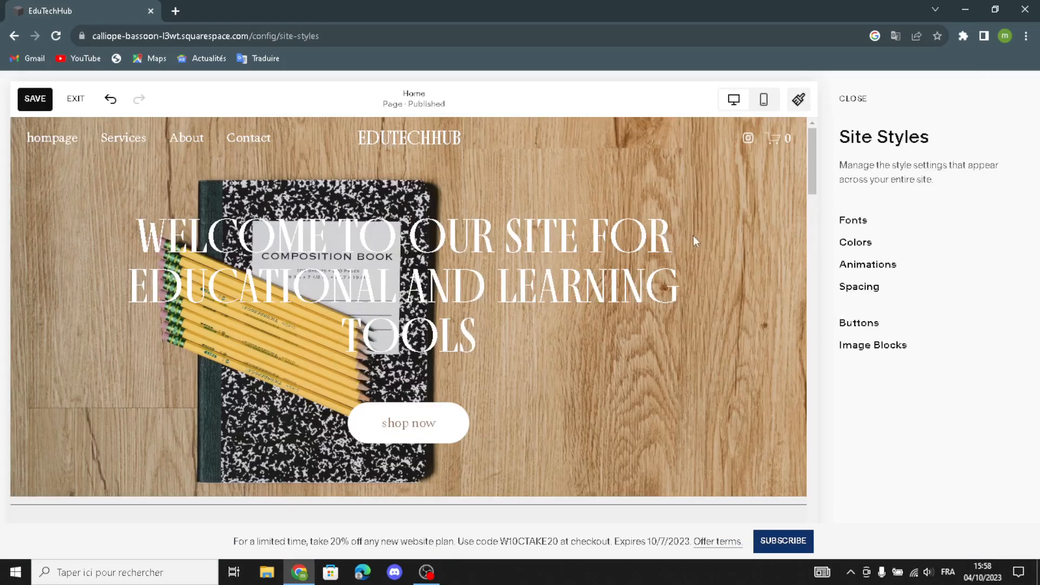
click(862, 221)
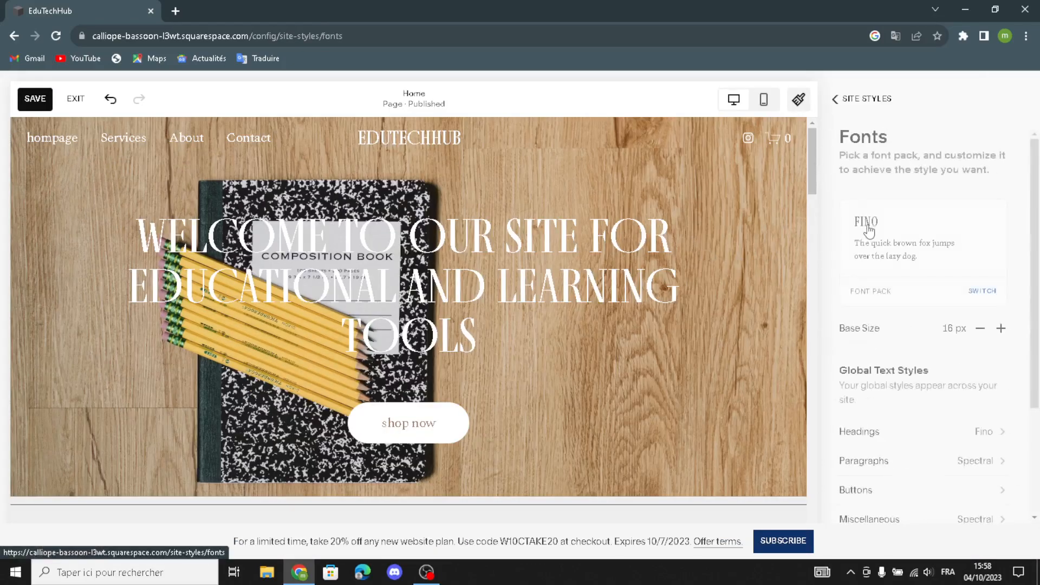
click(985, 293)
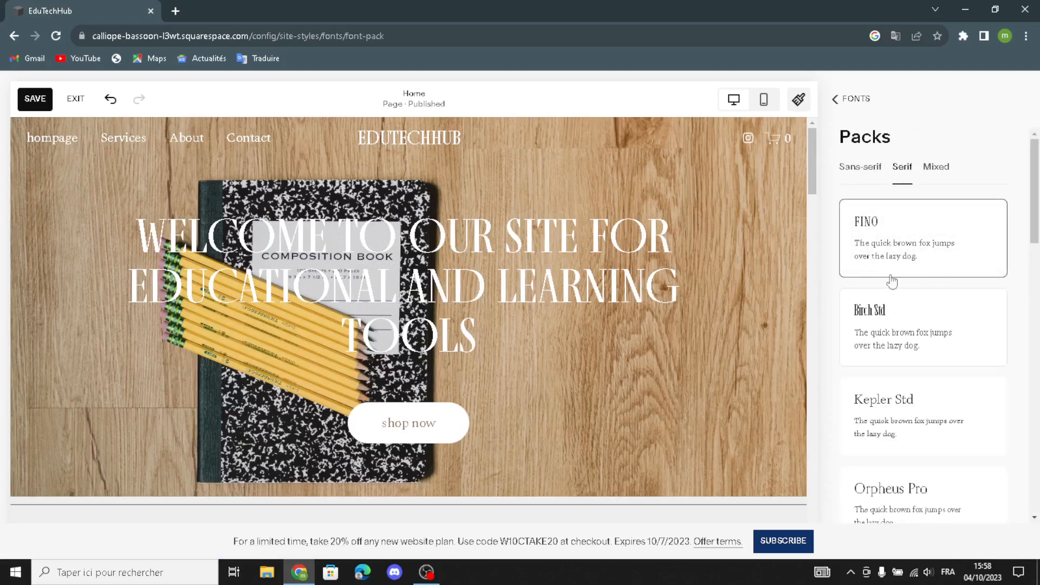
scroll(910, 303, down, 3)
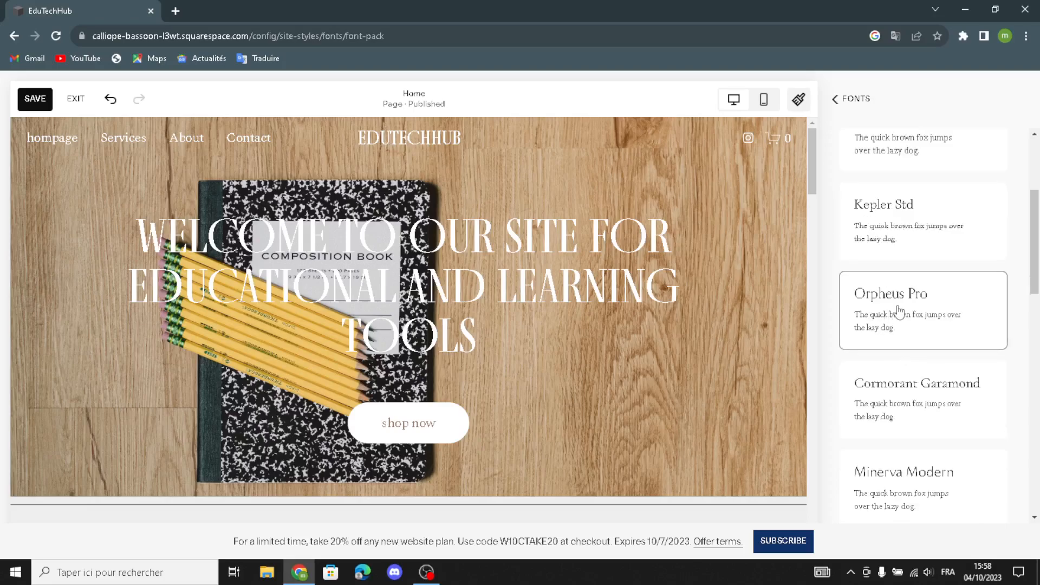
Try the Orpheus Pro and Kepler Std font packs on the site and return to Fino.
click(902, 310)
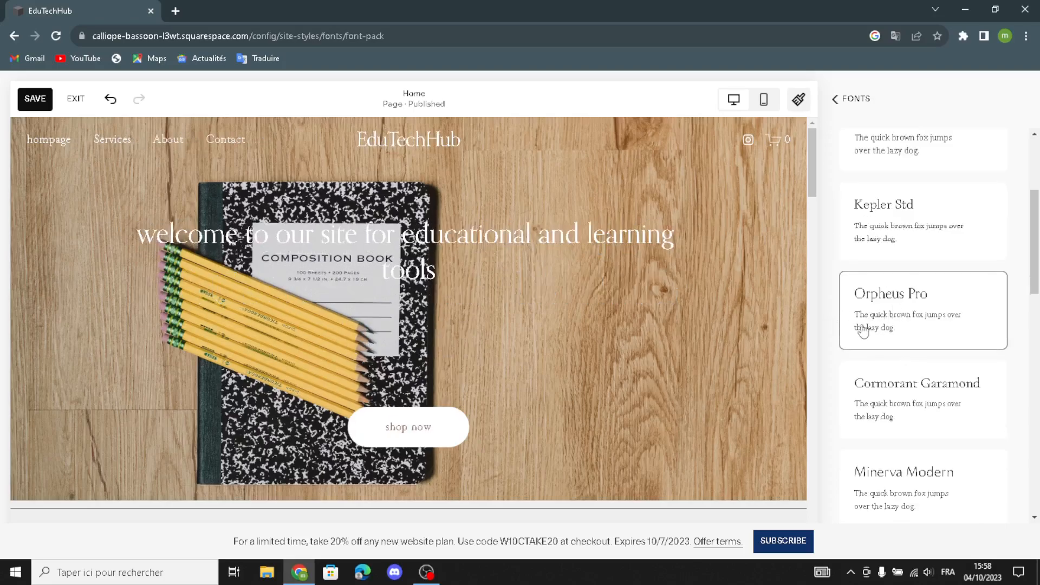
scroll(880, 242, up, 4)
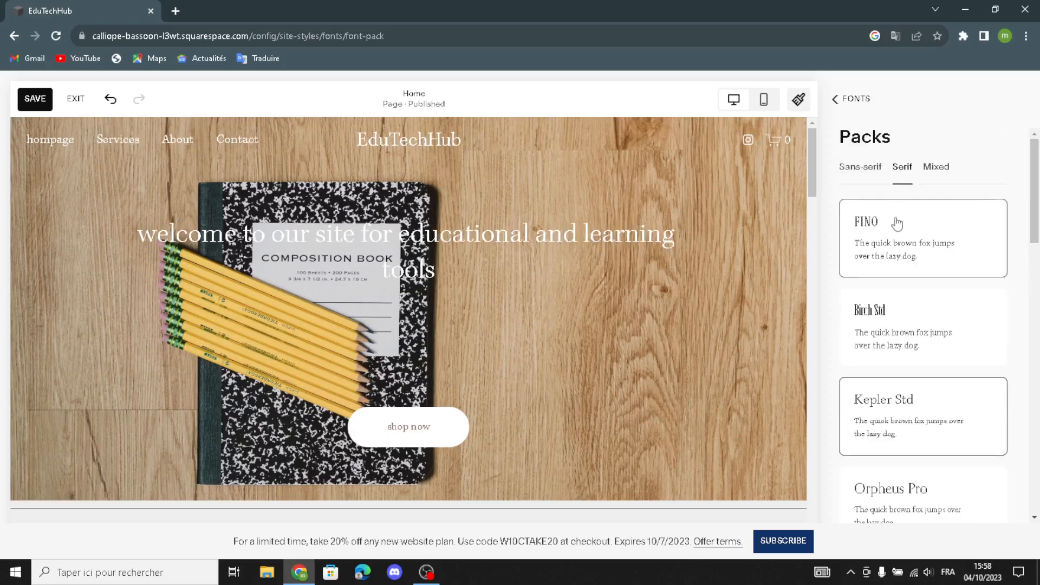
click(896, 224)
Switch the site's font pack to the serif pack IvyMode and close the site styles.
scroll(902, 262, down, 10)
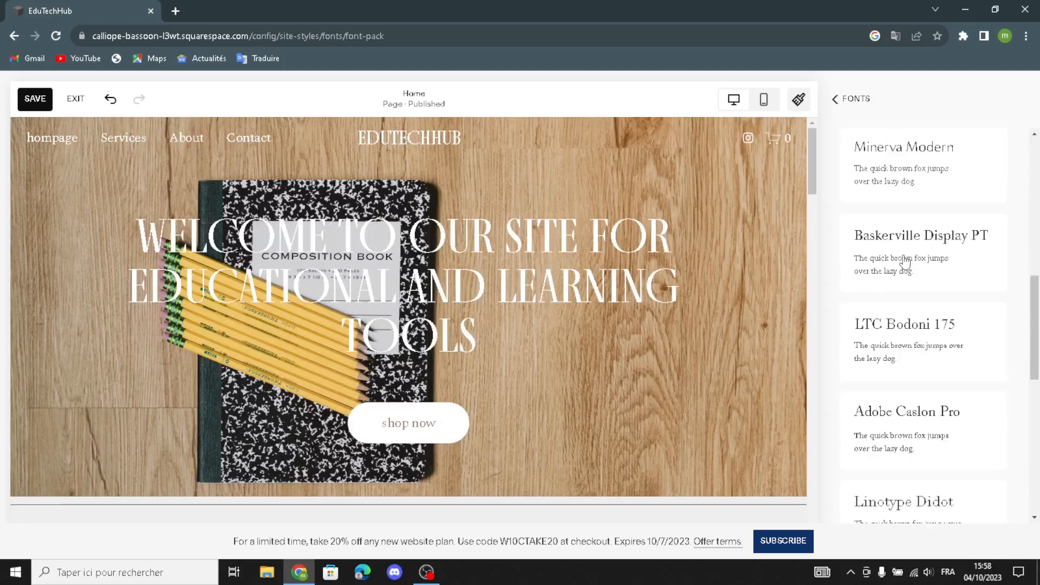
scroll(904, 262, down, 2)
click(901, 333)
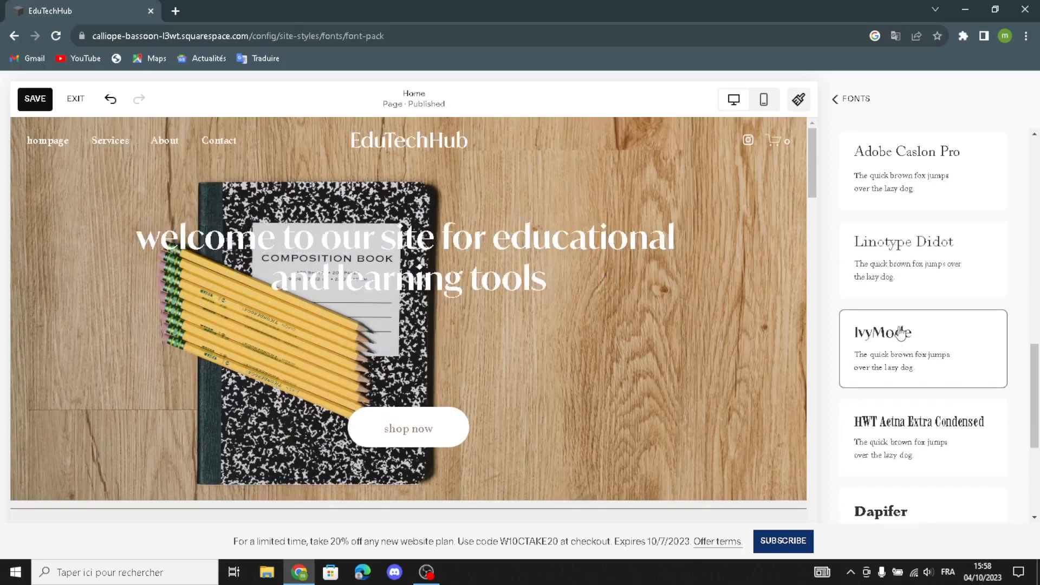
scroll(901, 332, down, 4)
click(832, 106)
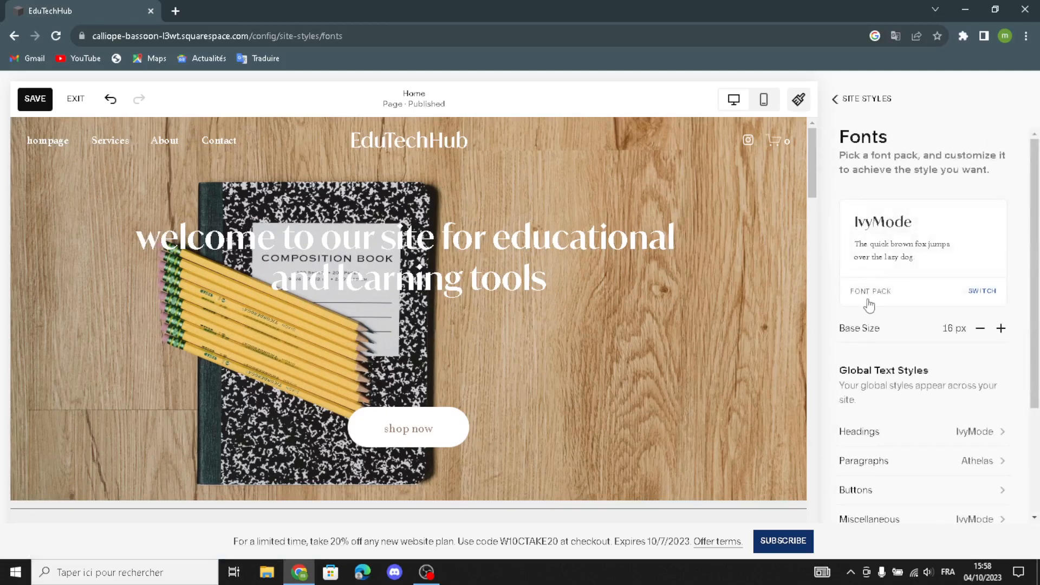
click(834, 100)
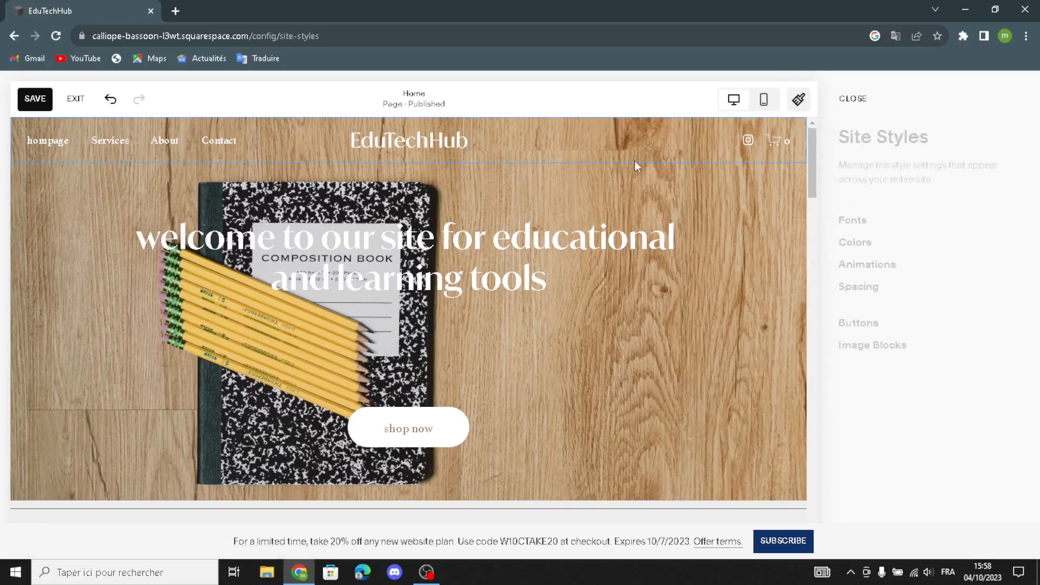
click(853, 106)
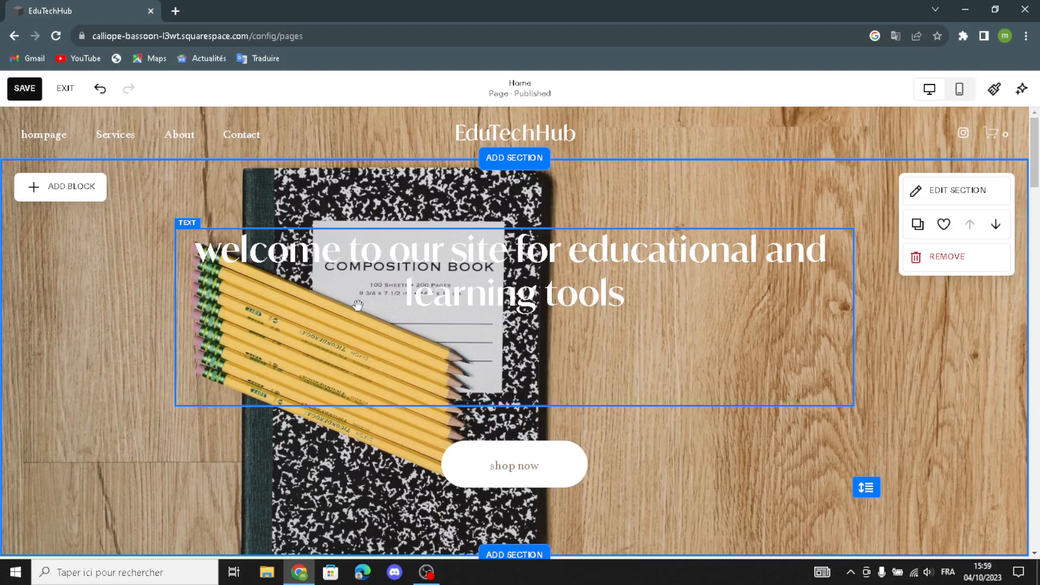
key(F5)
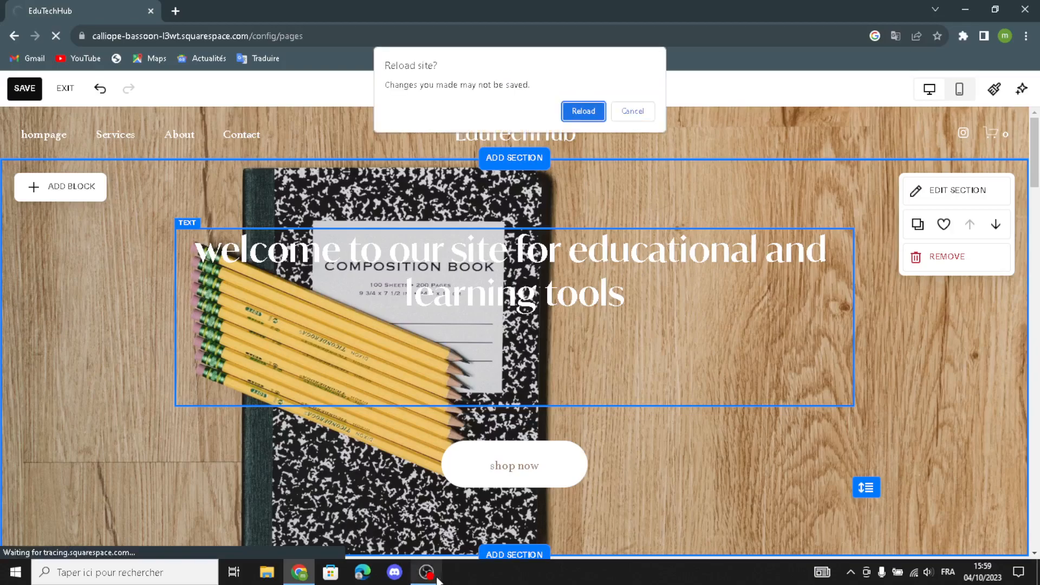
key(Escape)
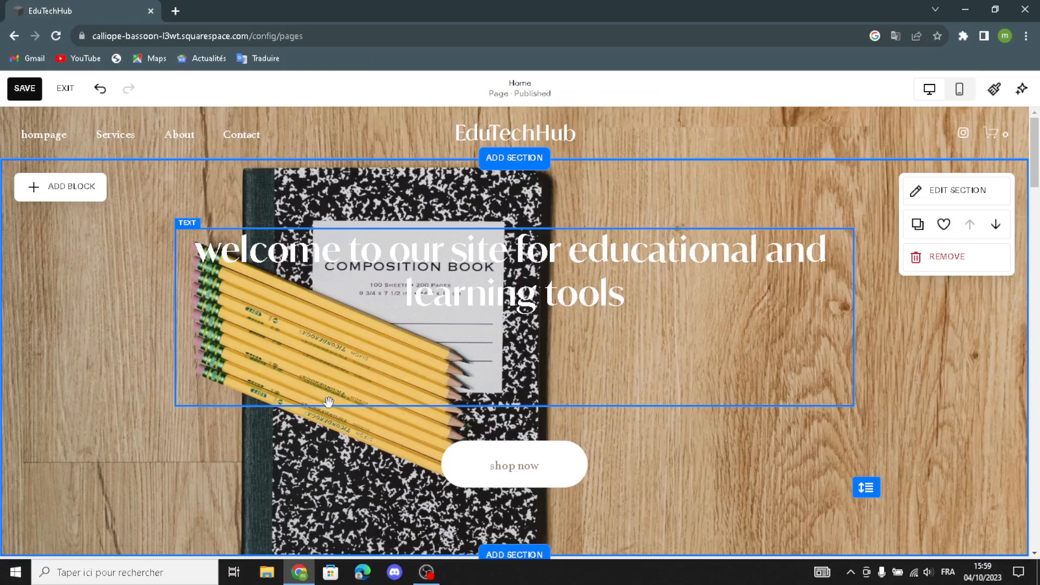